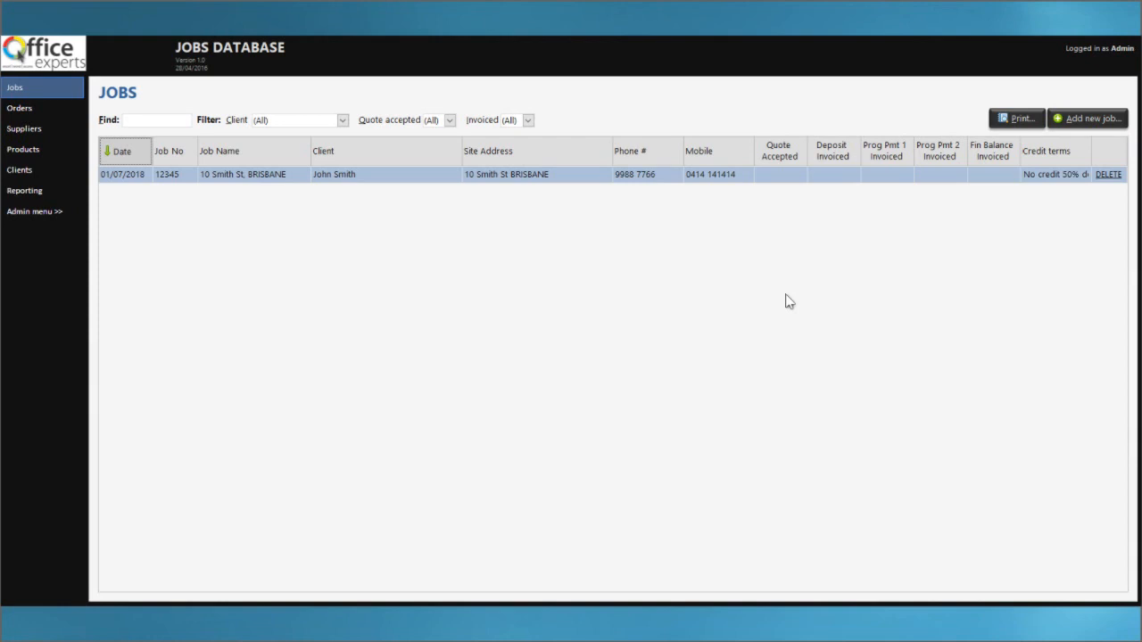
Create a blank job dated 29/08/2018 with type Quotation and the client's full name as its job name.
click(1086, 120)
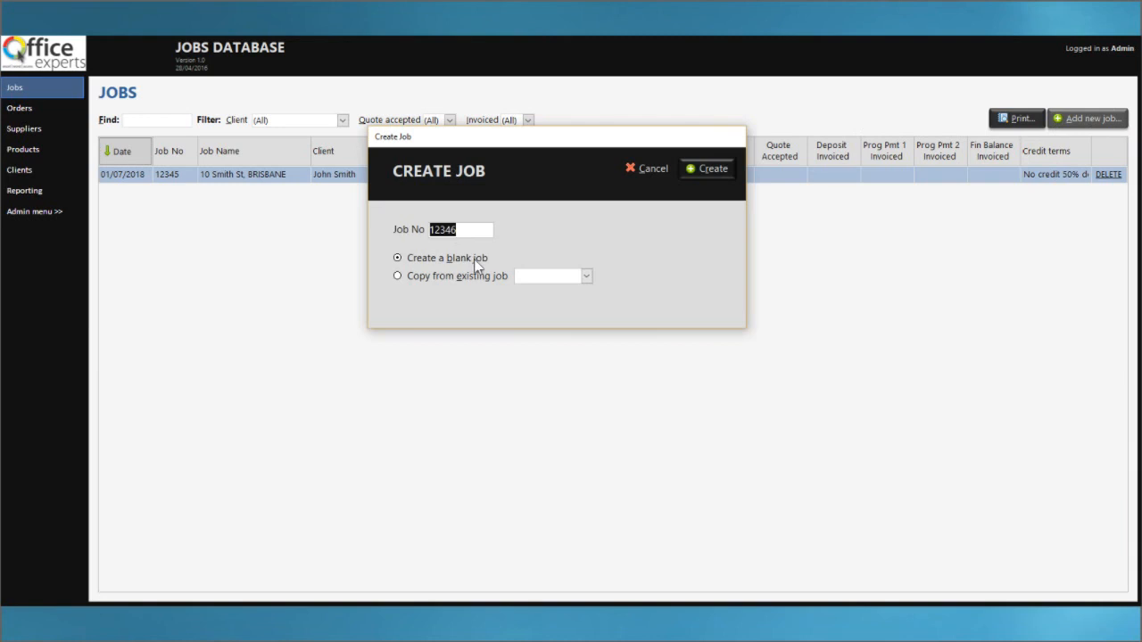
click(708, 180)
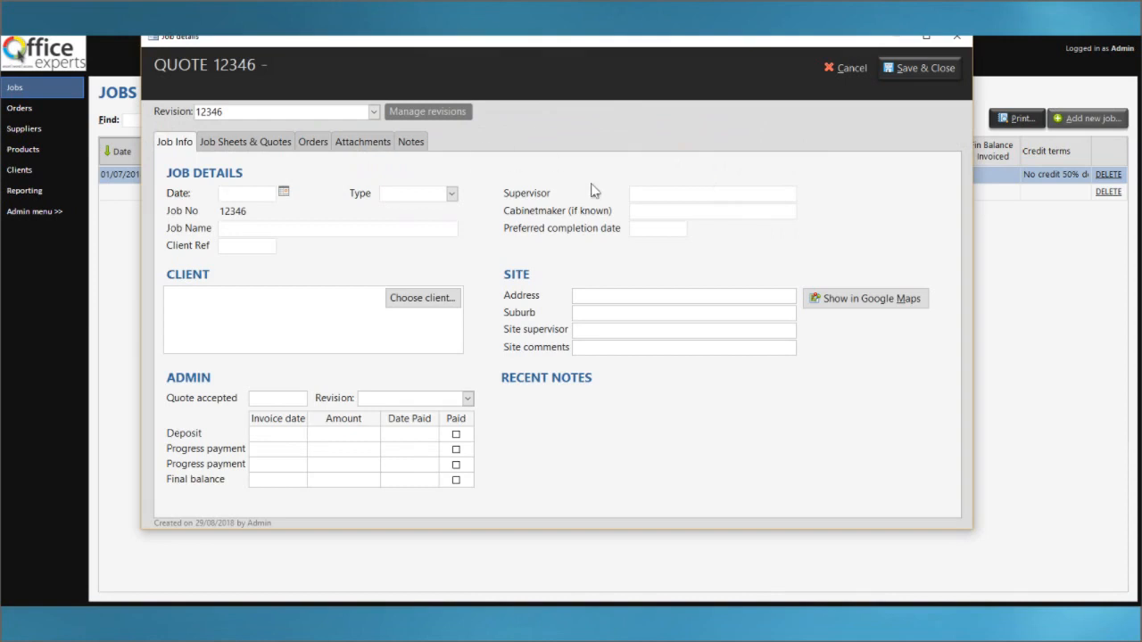
key(ctrl+semicolon)
click(454, 195)
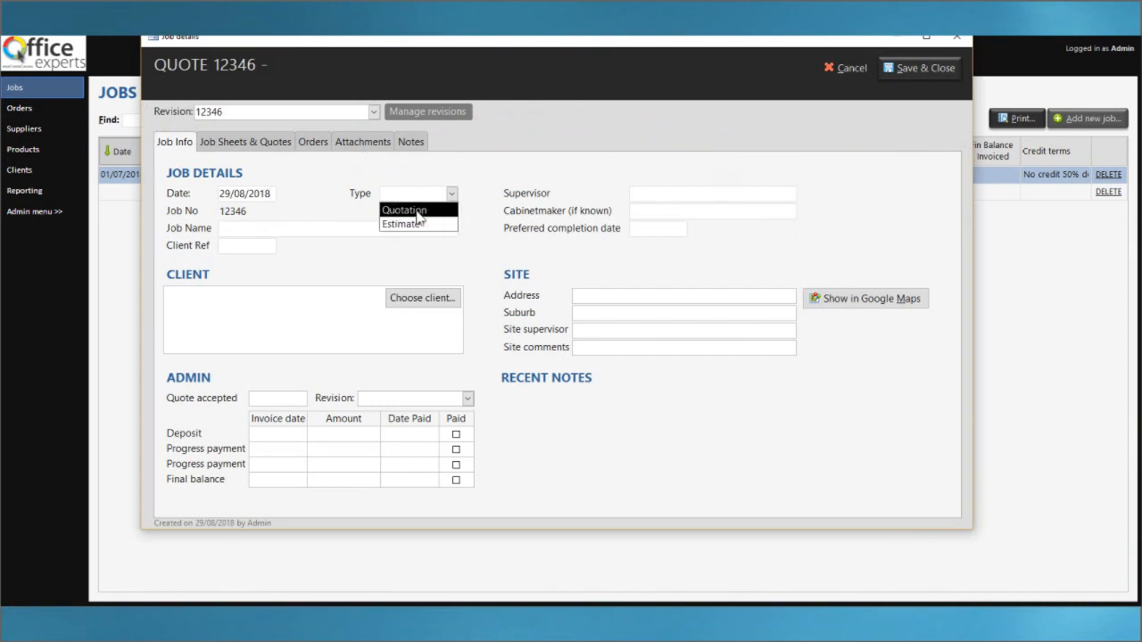
click(416, 212)
click(329, 226)
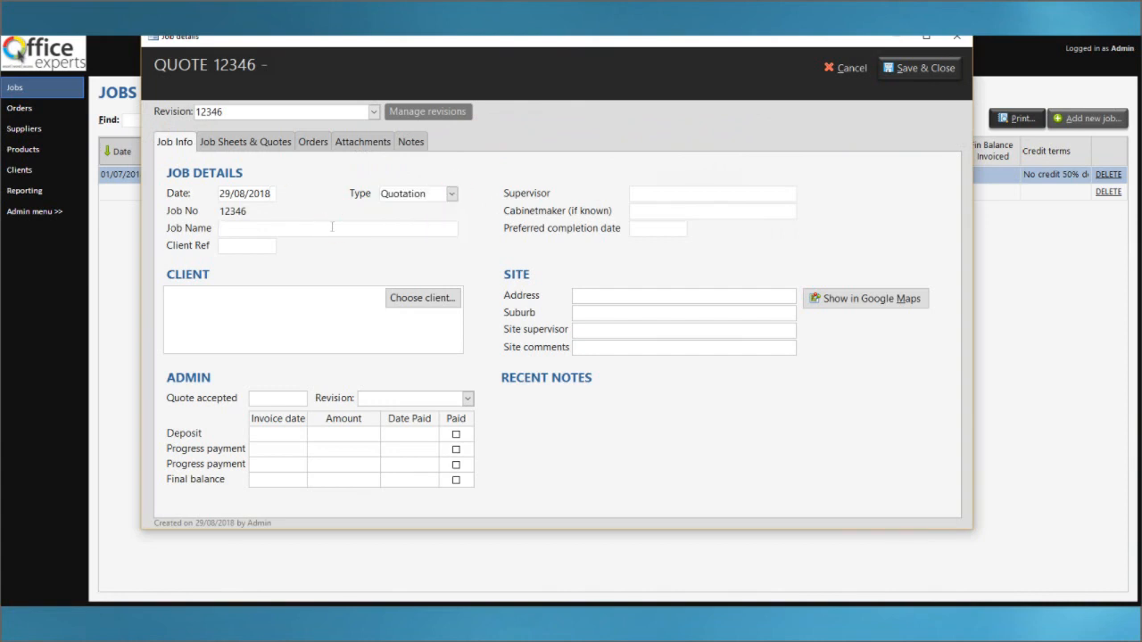
text(Joe Smith)
Add a new client for the job, entering the client name, contact name and telephone number.
click(428, 310)
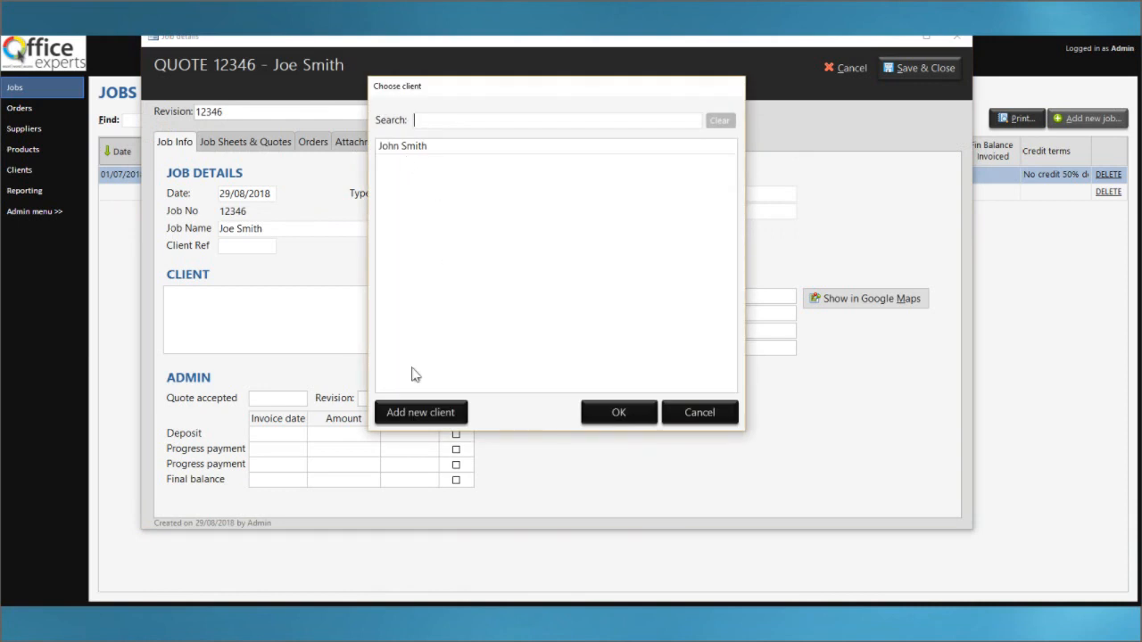
click(410, 416)
text(Joe Smith)
key(Tab)
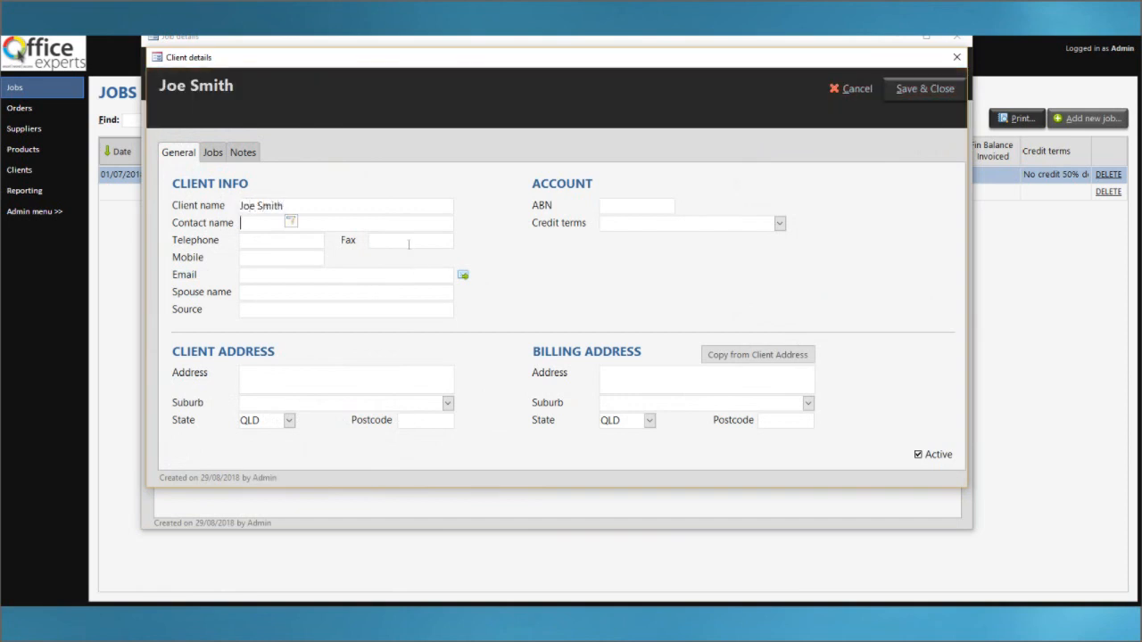
key(Tab)
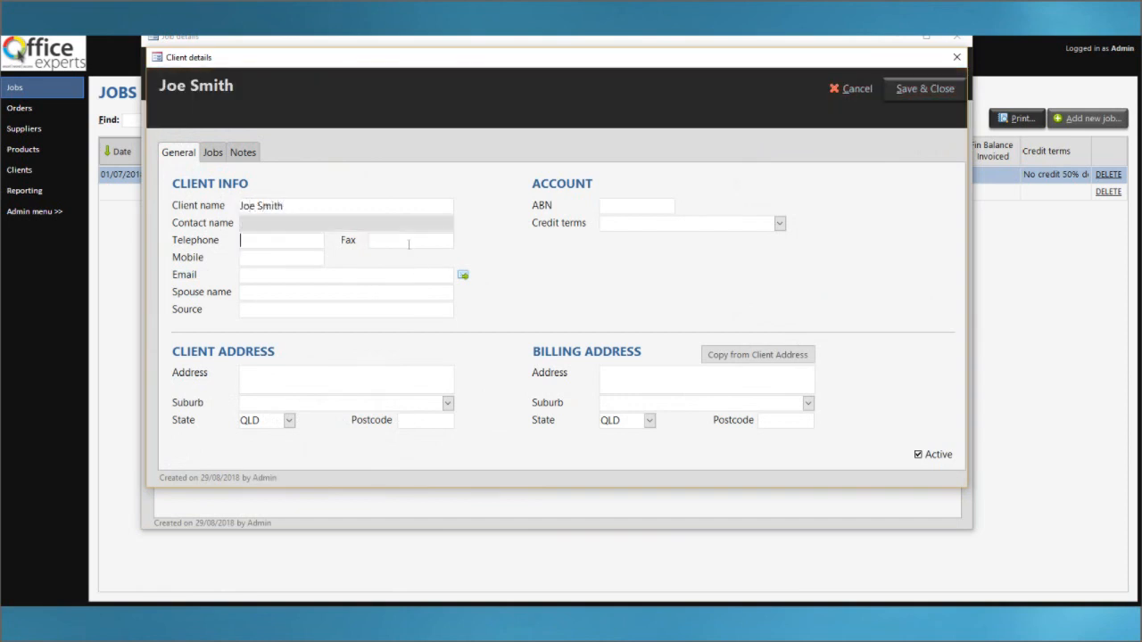
text(9999 8888)
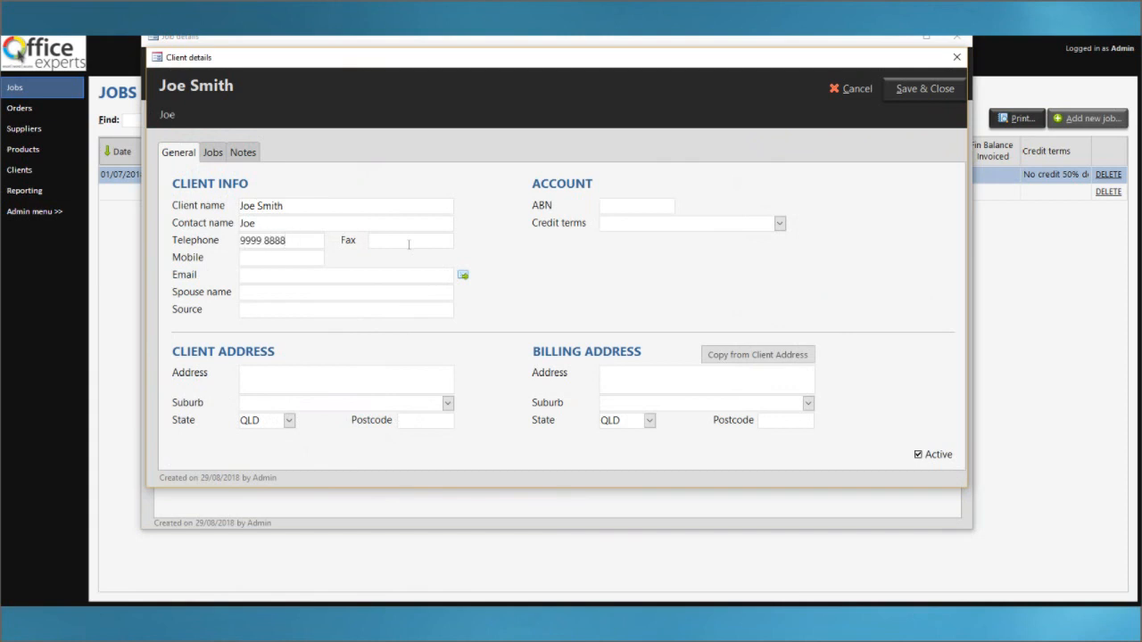
Fill in the new client's street address and suburb.
click(310, 374)
text(1 Main St)
click(310, 403)
text(Melbourne)
key(Tab)
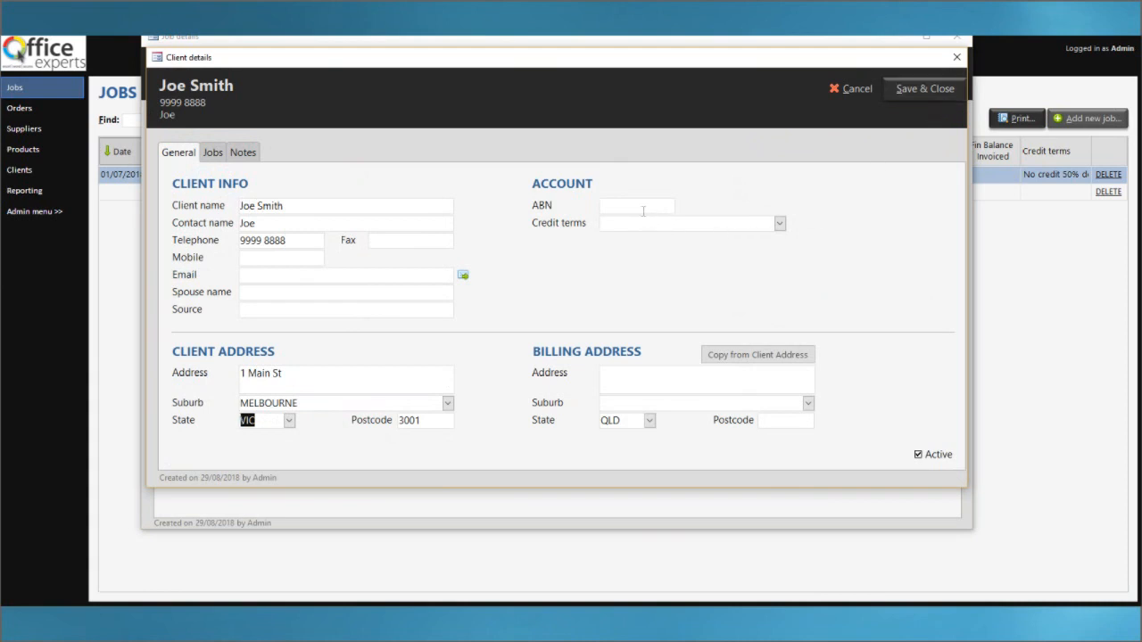
Save the new client without credit terms, assign it to the job, and save the job.
click(779, 223)
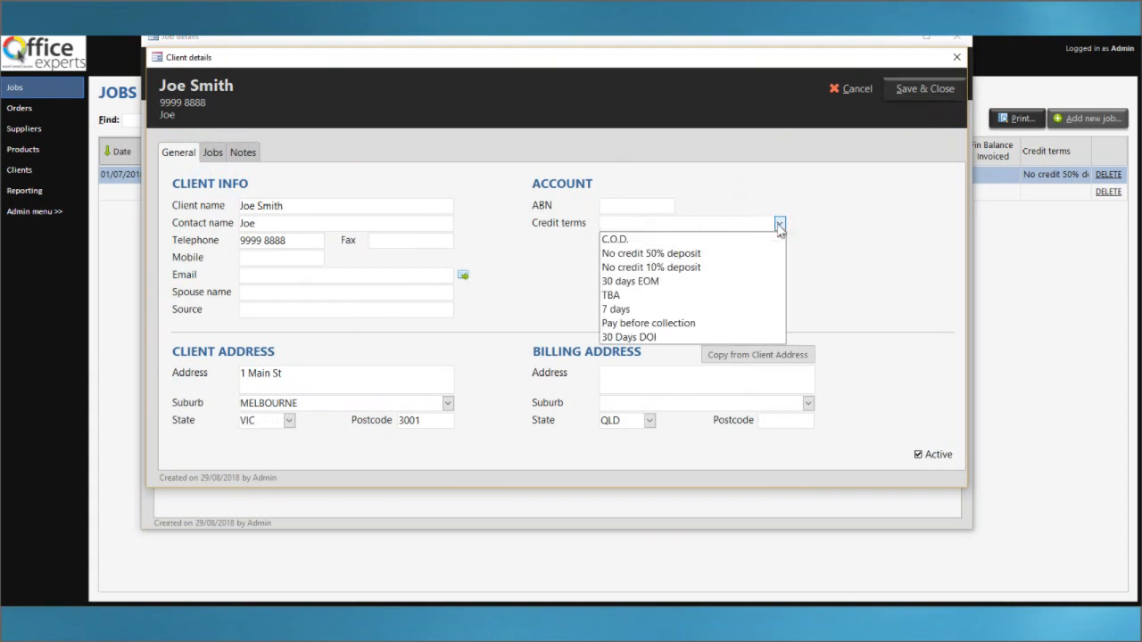
click(780, 224)
click(919, 89)
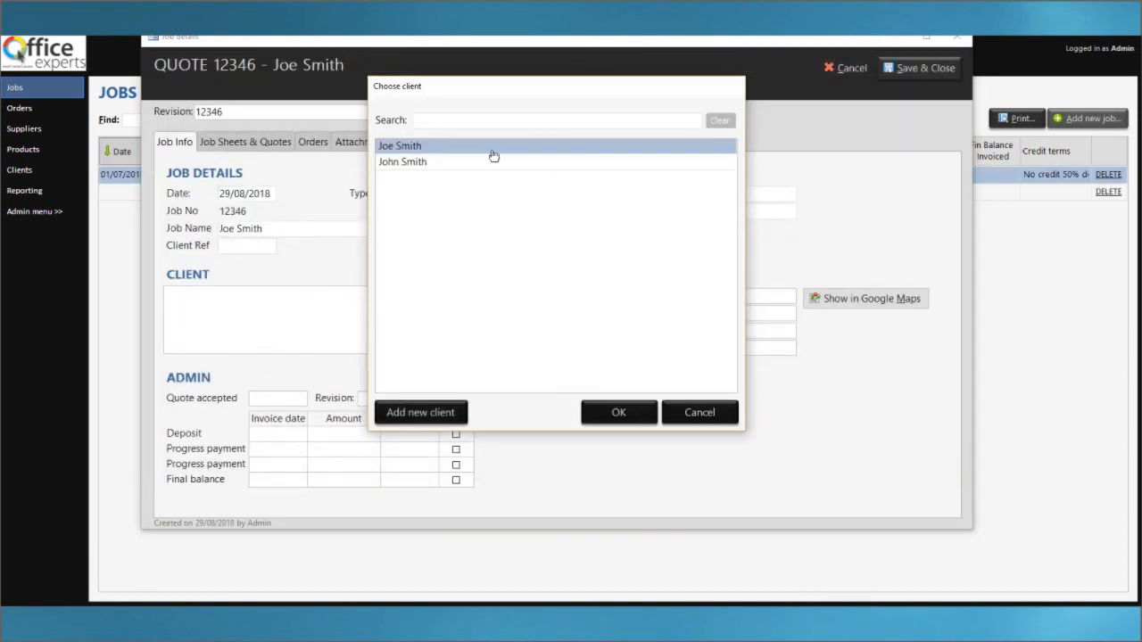
click(616, 412)
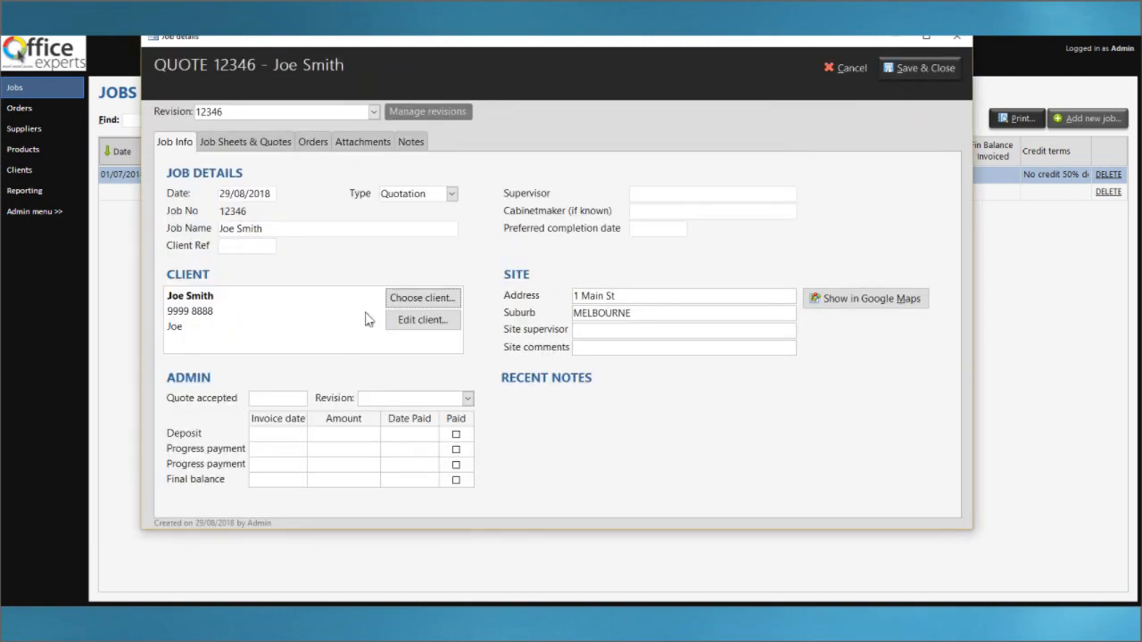
click(923, 69)
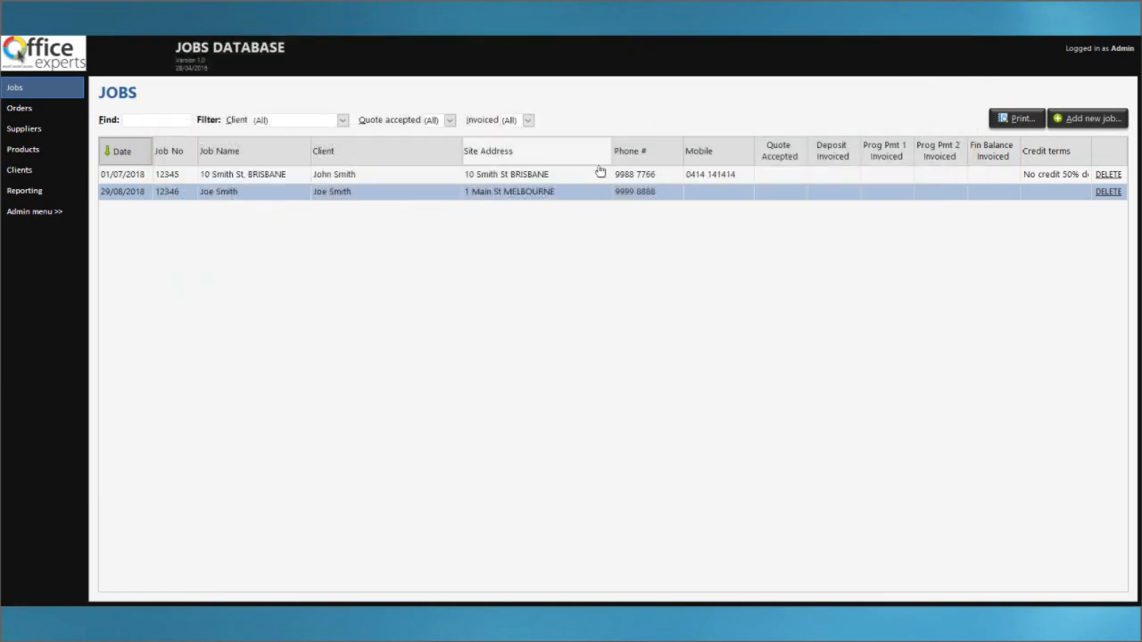
Reopen the new job and add a joinery item with the description Benchtop.
double_click(452, 198)
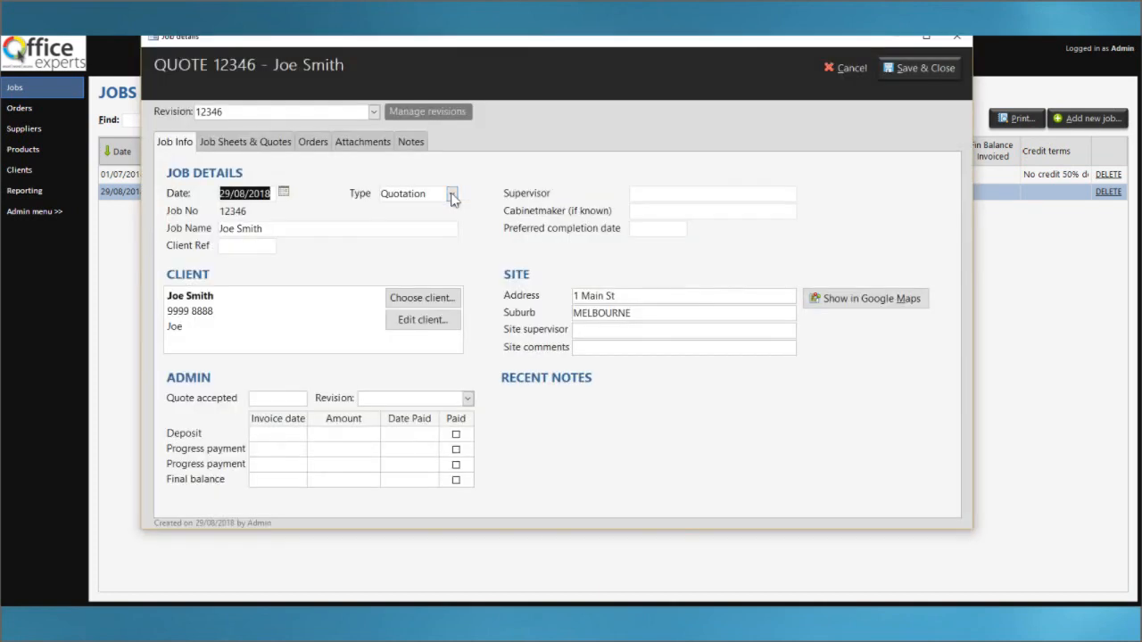
click(250, 144)
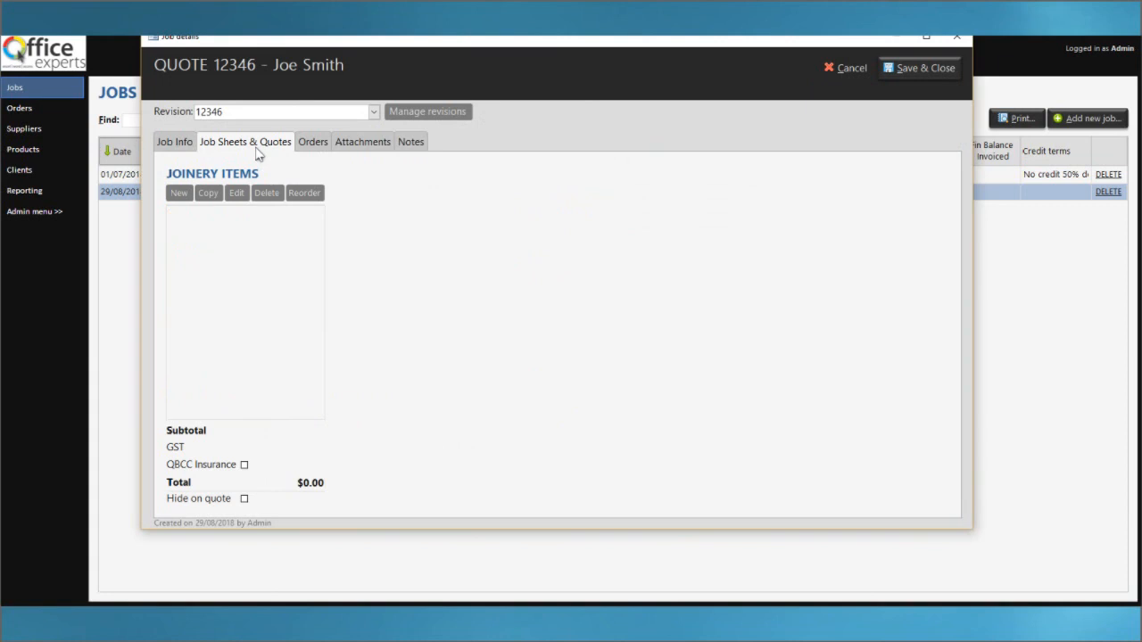
click(180, 194)
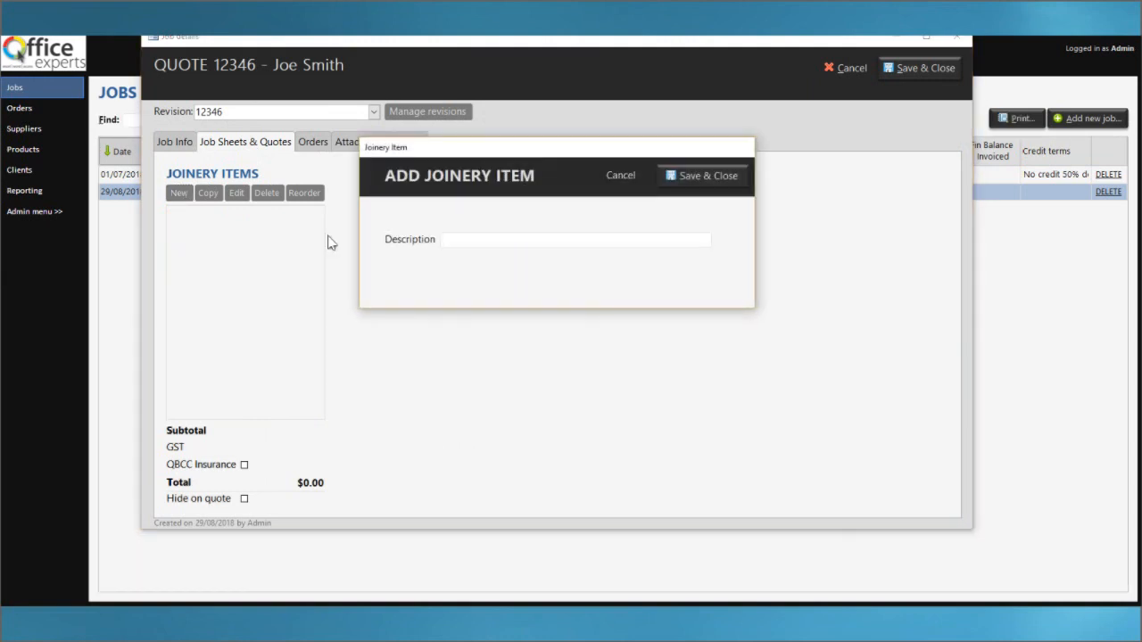
text(Benchtop)
click(683, 185)
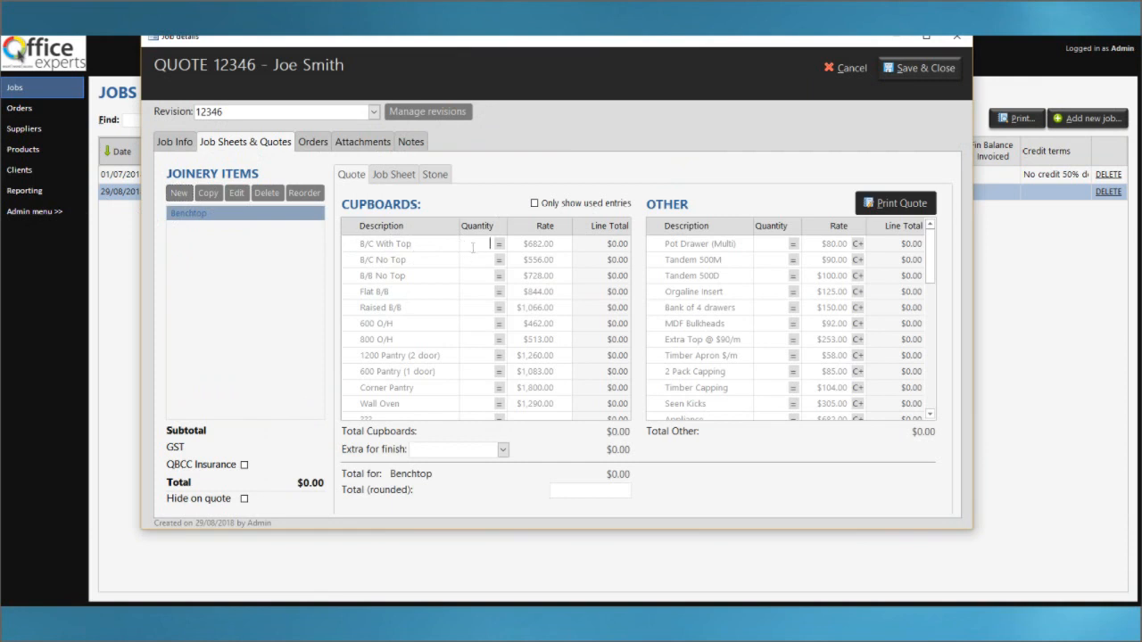
Set the quantity of both B/C With Top and Wall Oven to 1 in the Benchtop quote's cupboards.
text(1)
click(466, 404)
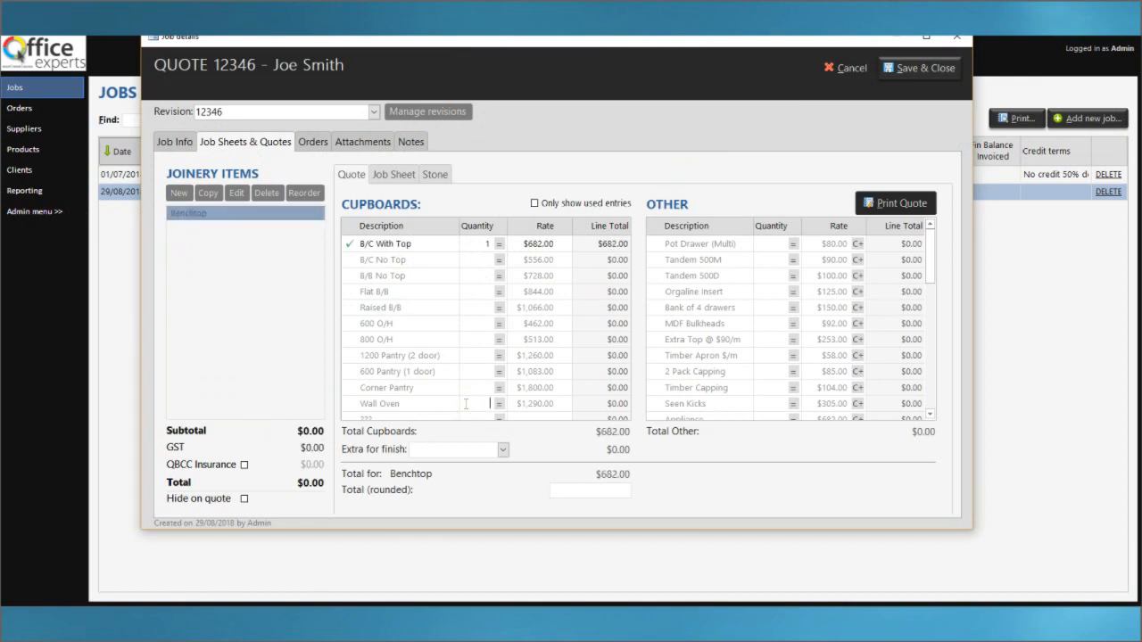
text(1)
click(476, 385)
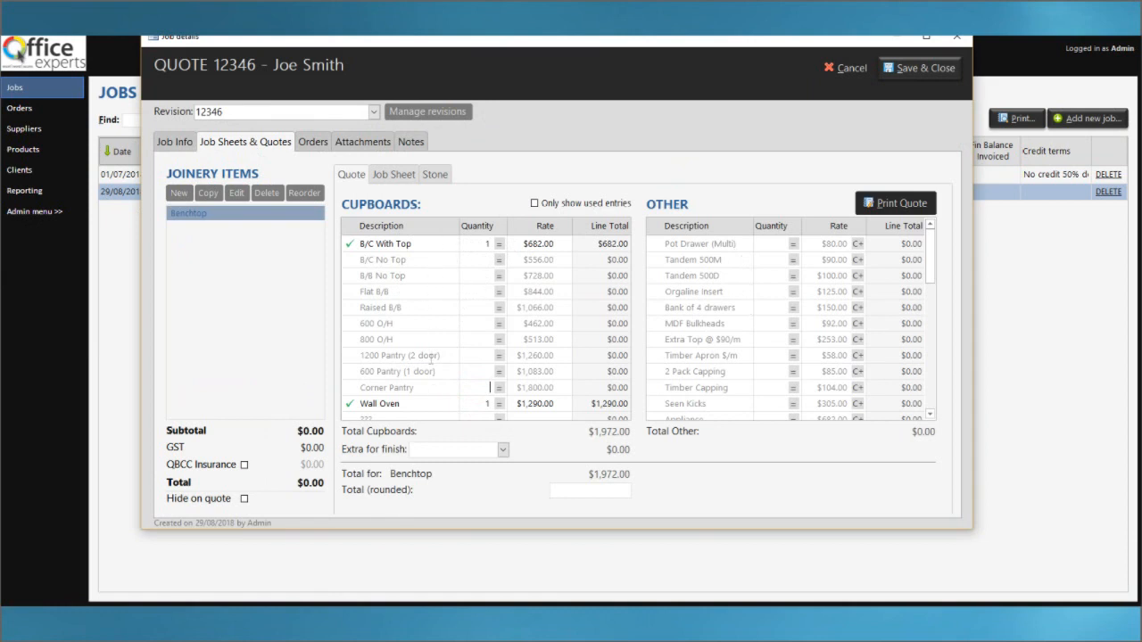
Set the Benchtop item's rounded total to $2,000.00.
click(605, 489)
text(2000)
click(493, 448)
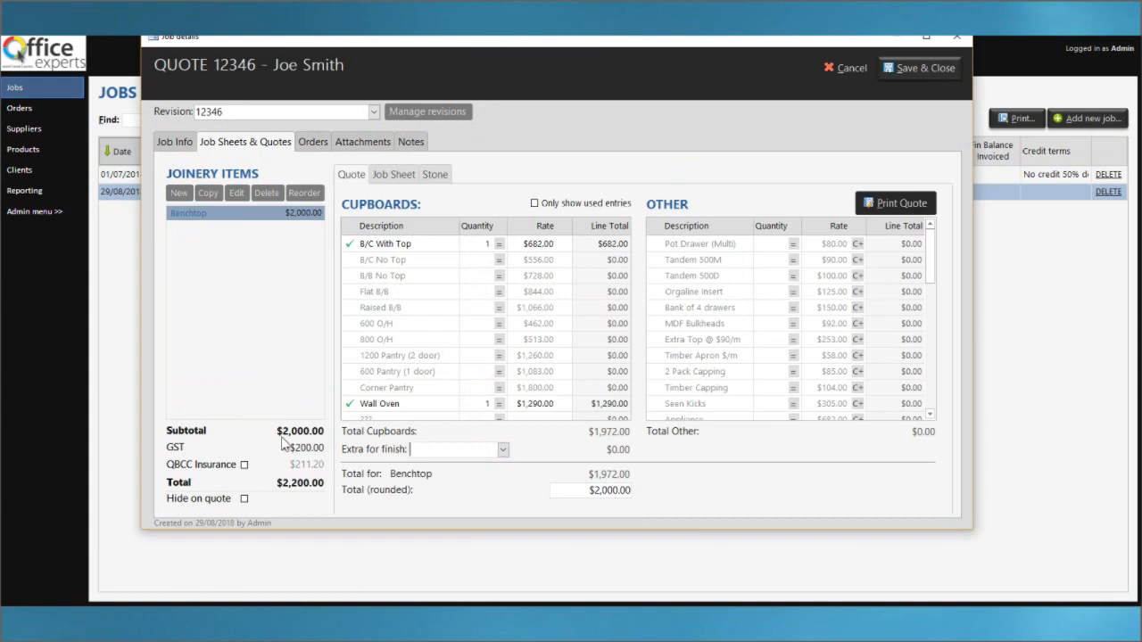
Preview the printed quotation, examine its price details up close, and close the preview.
click(904, 204)
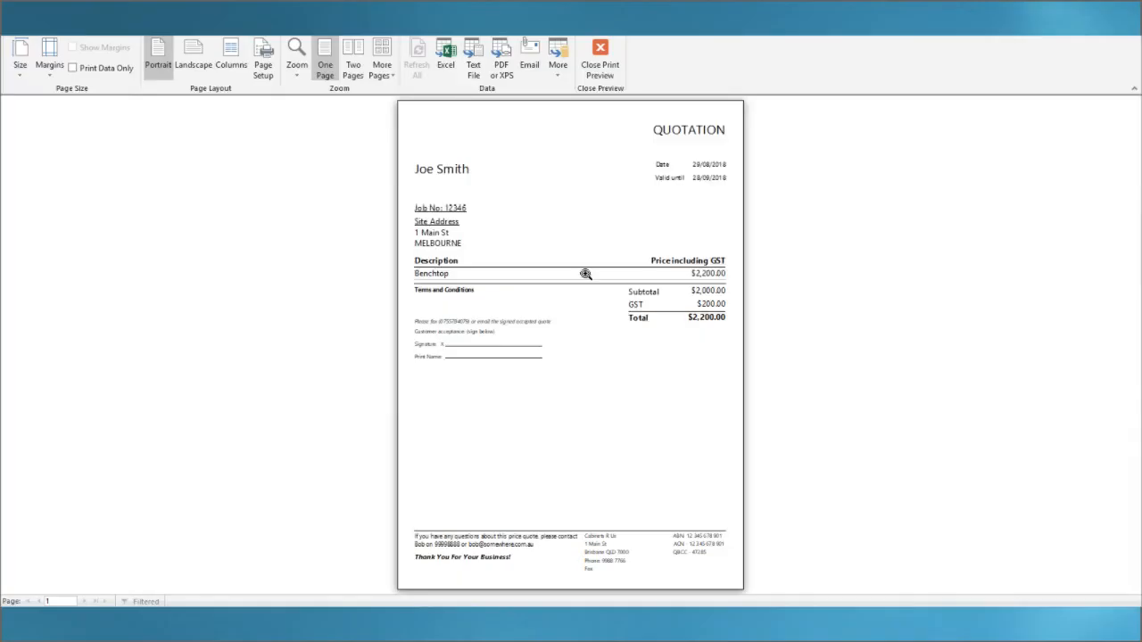
click(585, 274)
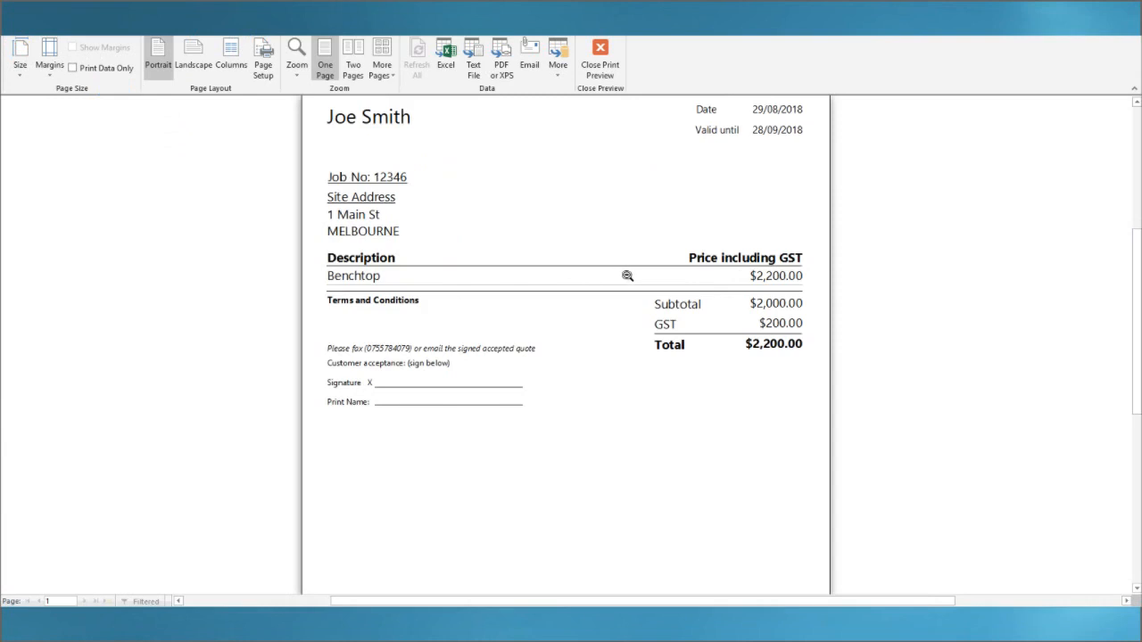
scroll(627, 276, up, 1)
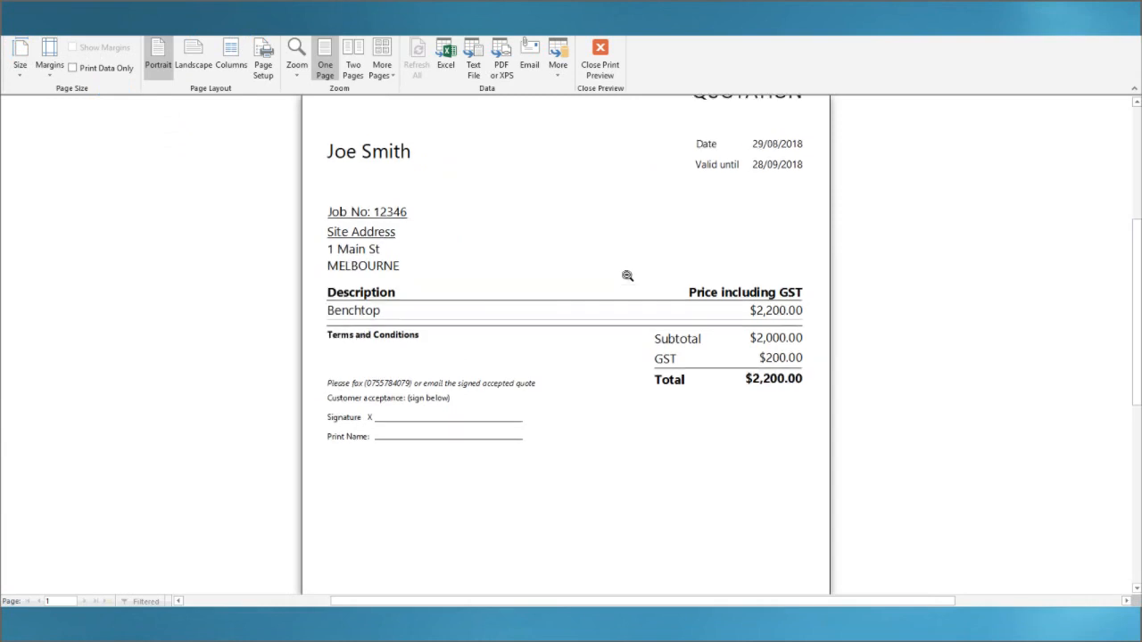
click(610, 67)
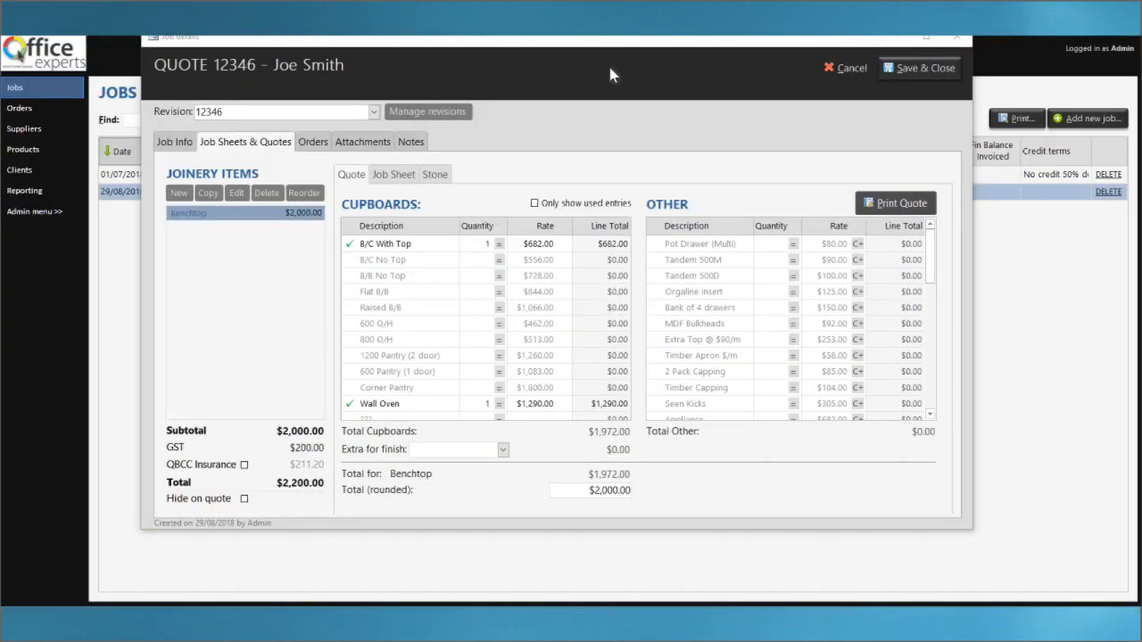
Include Type of Joinery in the Benchtop job sheet as KITCHEN and show its comment on the quote.
click(400, 174)
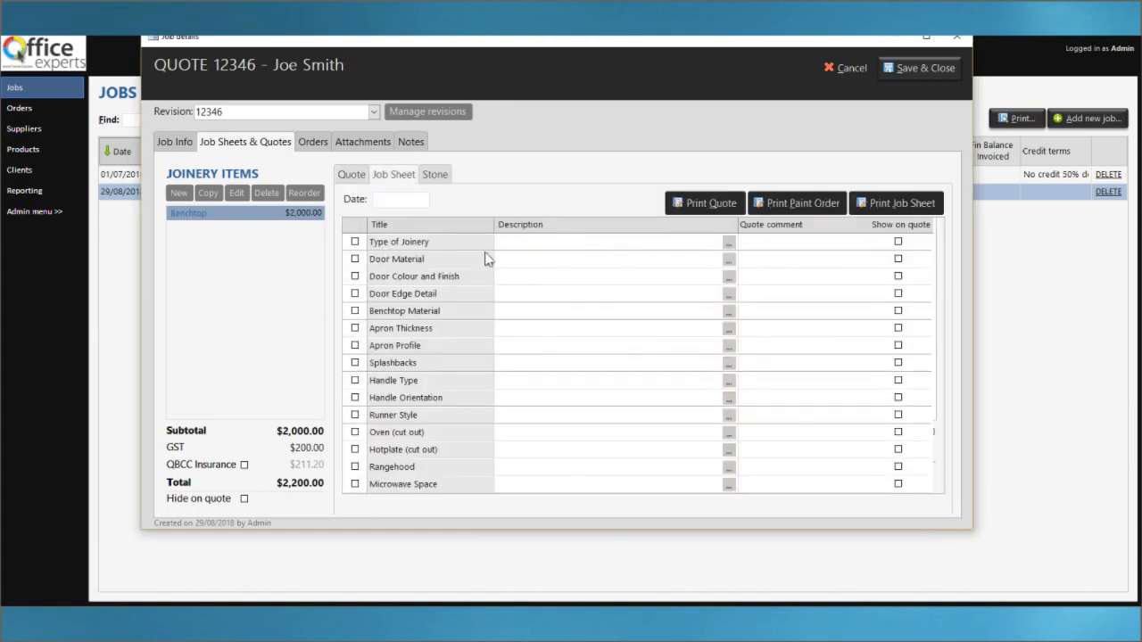
click(354, 244)
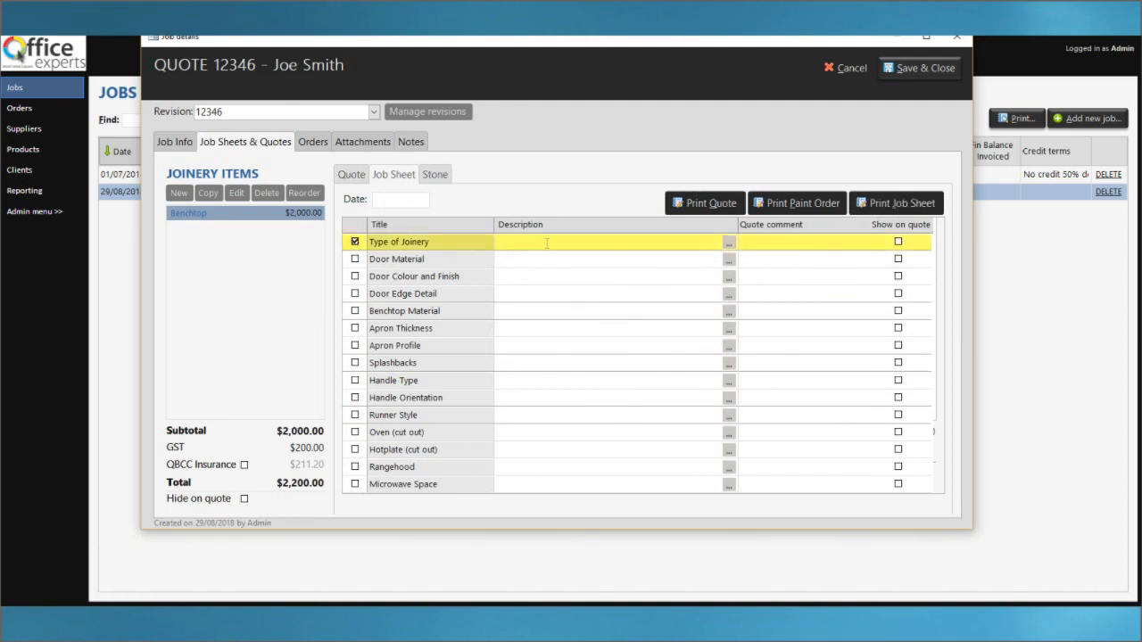
click(547, 244)
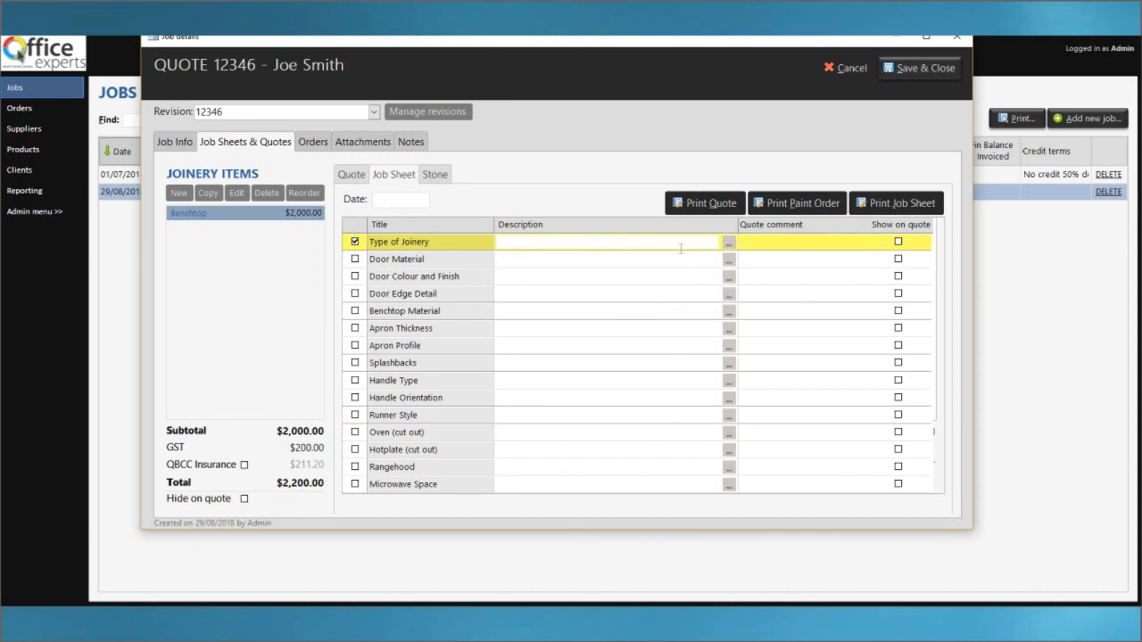
click(729, 245)
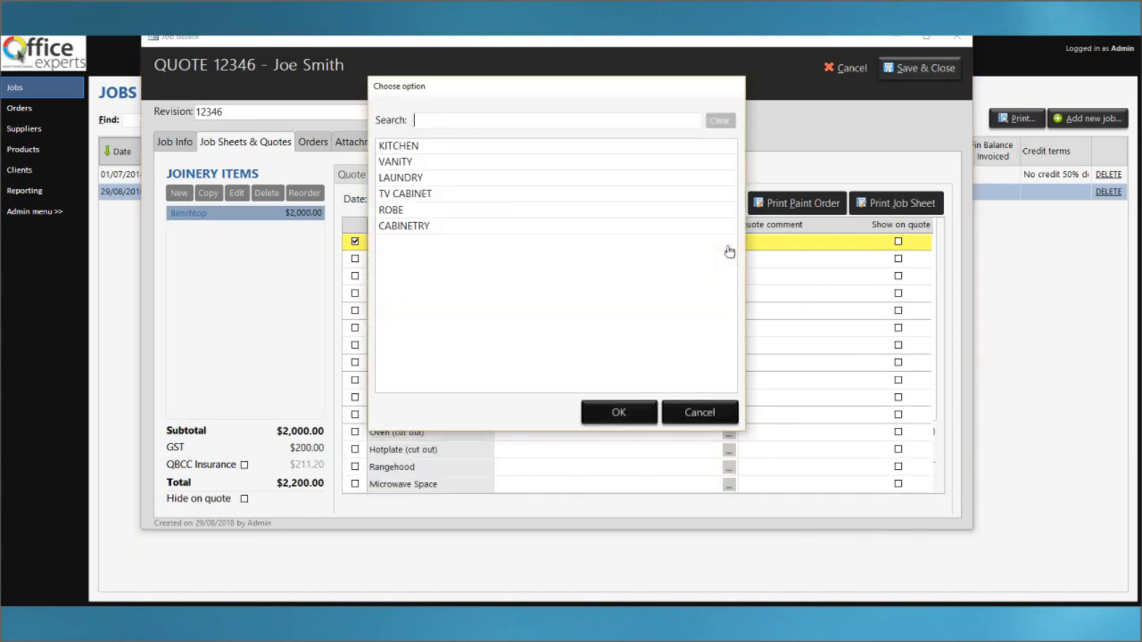
click(440, 145)
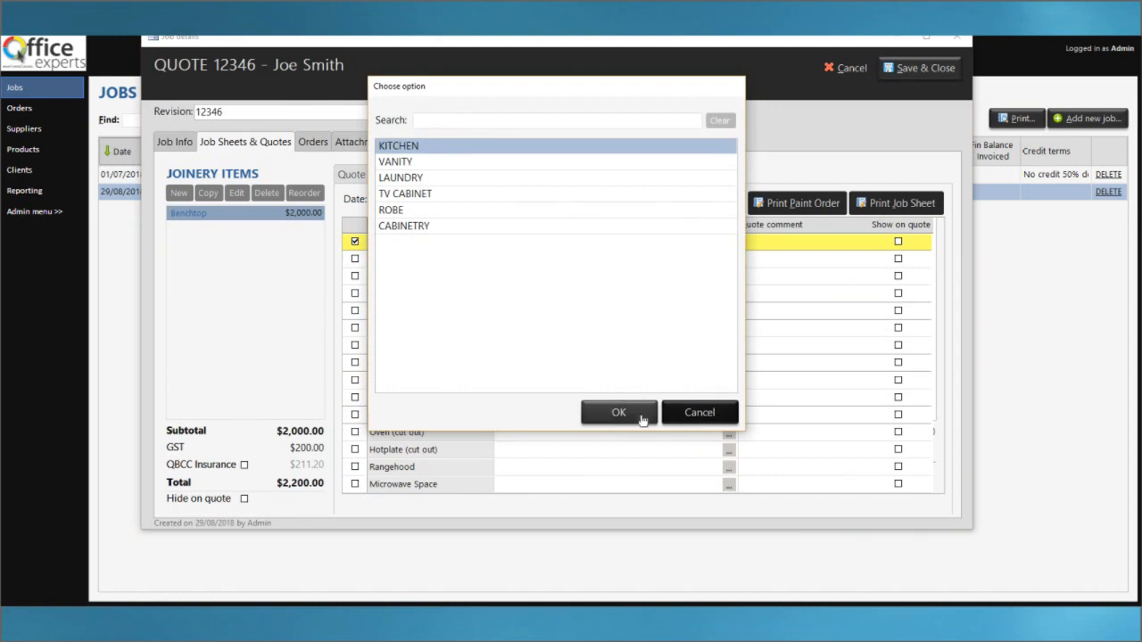
click(639, 414)
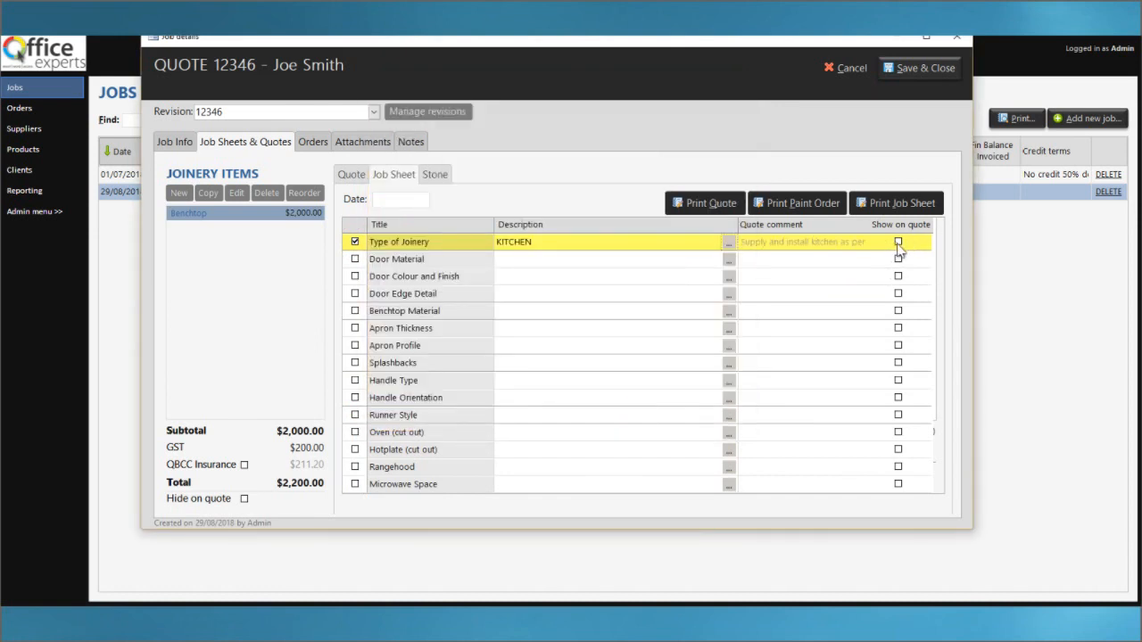
click(766, 242)
drag(771, 242, 825, 242)
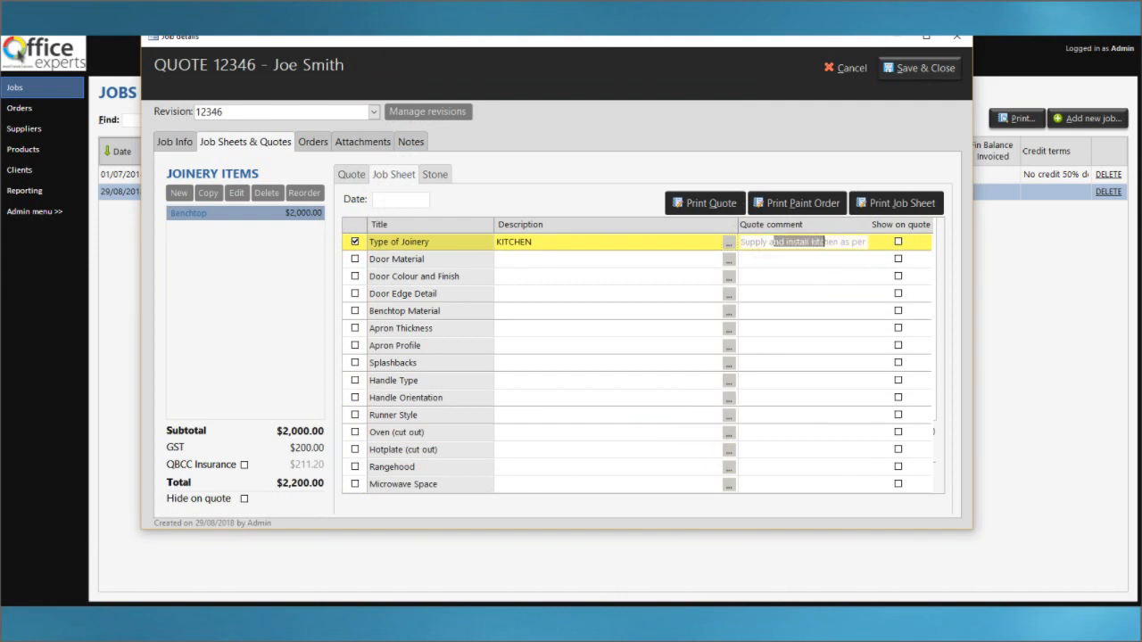
click(897, 247)
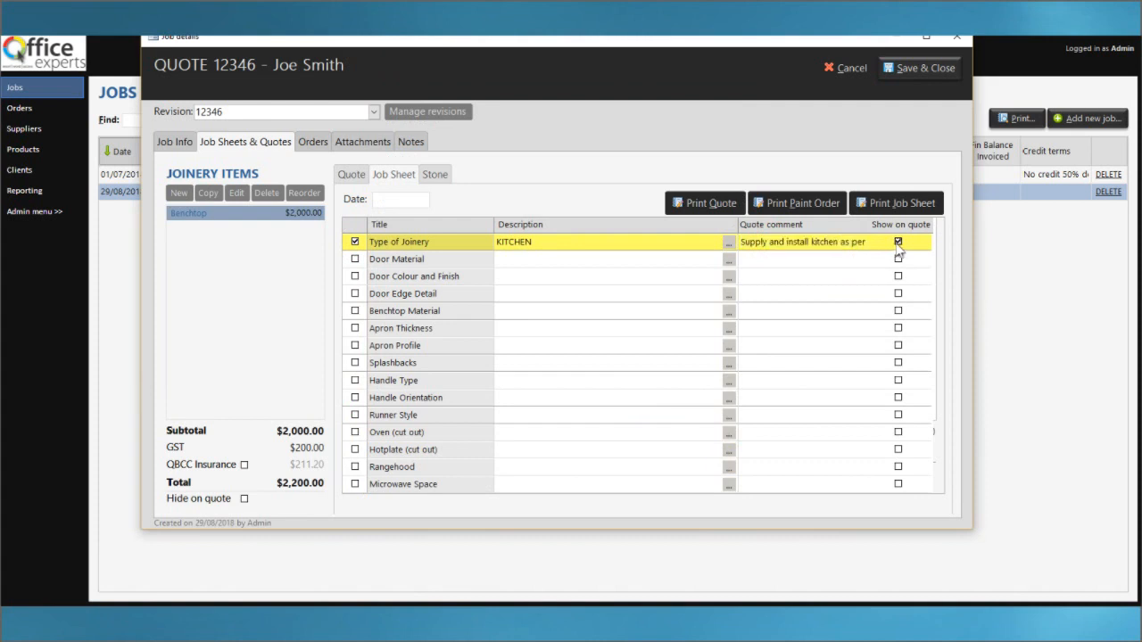
Include Benchtop Material in the job sheet as Mid-Range Natural Granite and show its comment on the quote.
click(355, 310)
click(728, 313)
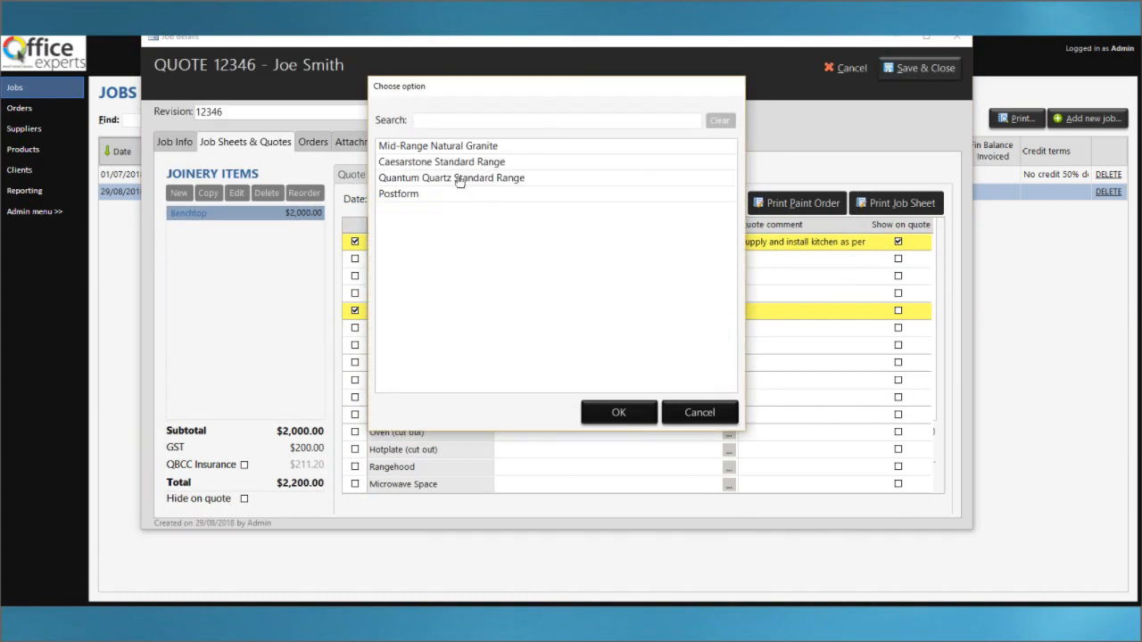
click(457, 148)
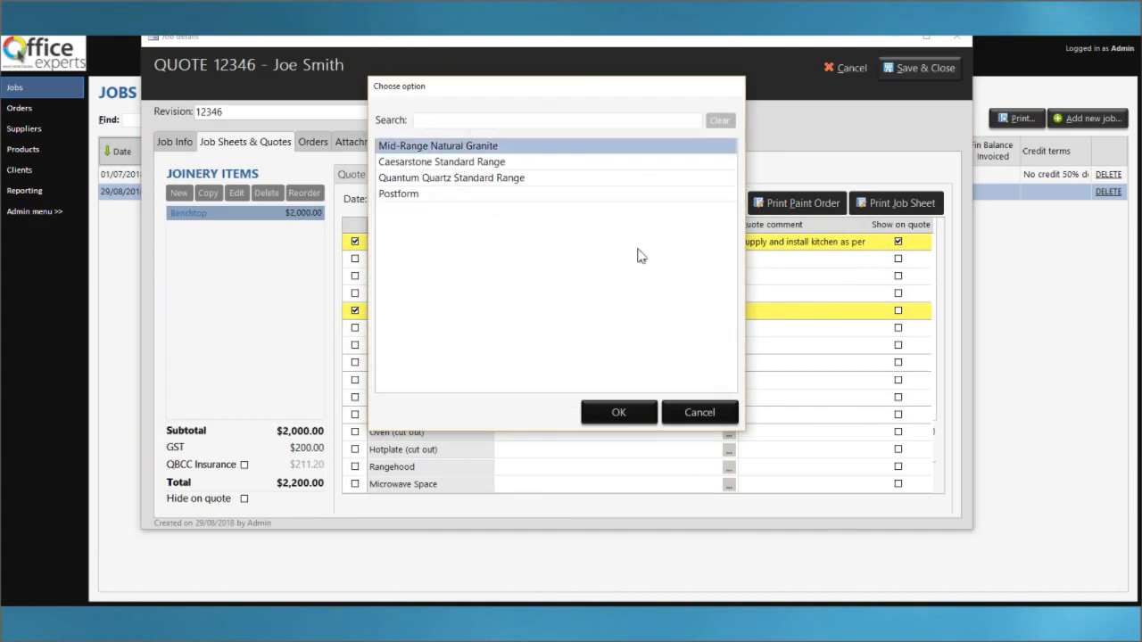
click(624, 413)
click(897, 311)
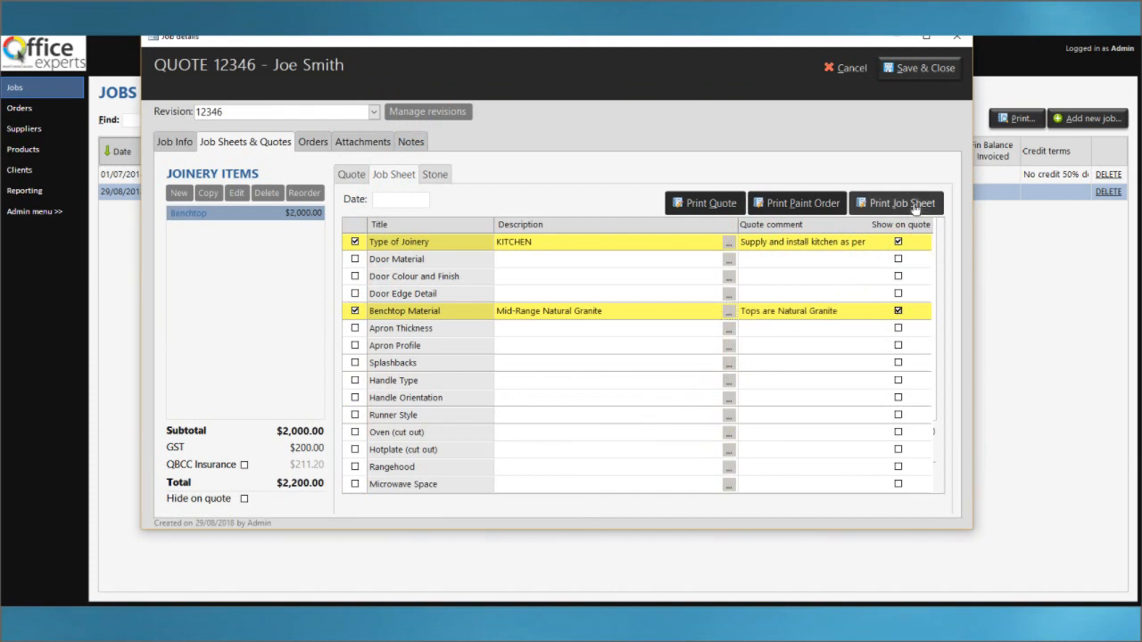
Preview the printed quote and examine its item comments up close, preview the printed job sheet as well, and close both previews.
click(706, 205)
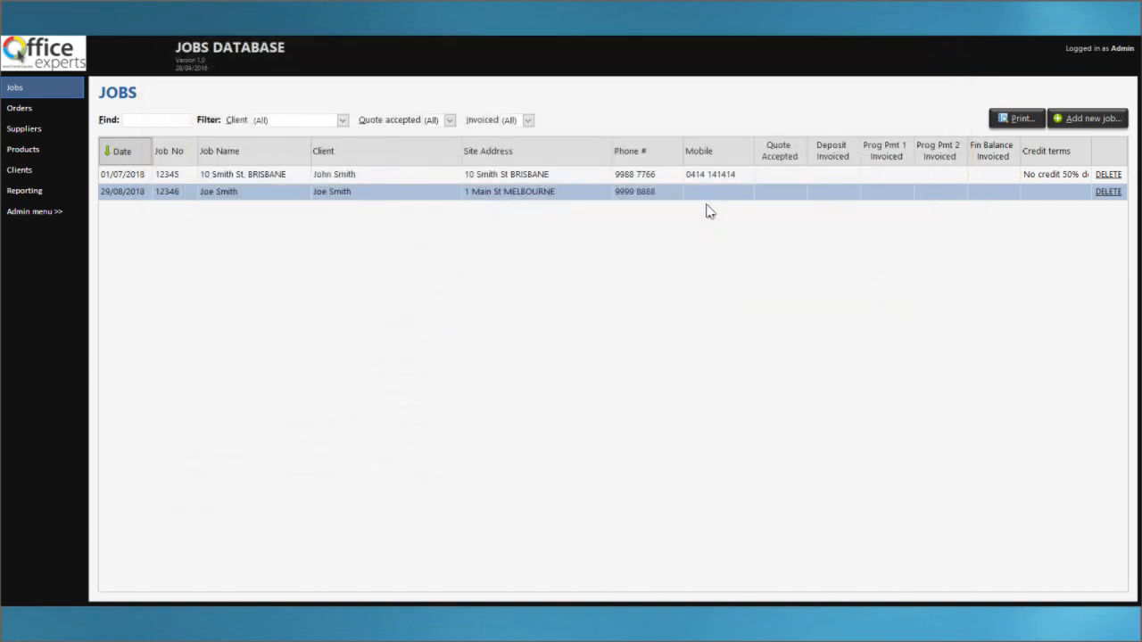
click(507, 276)
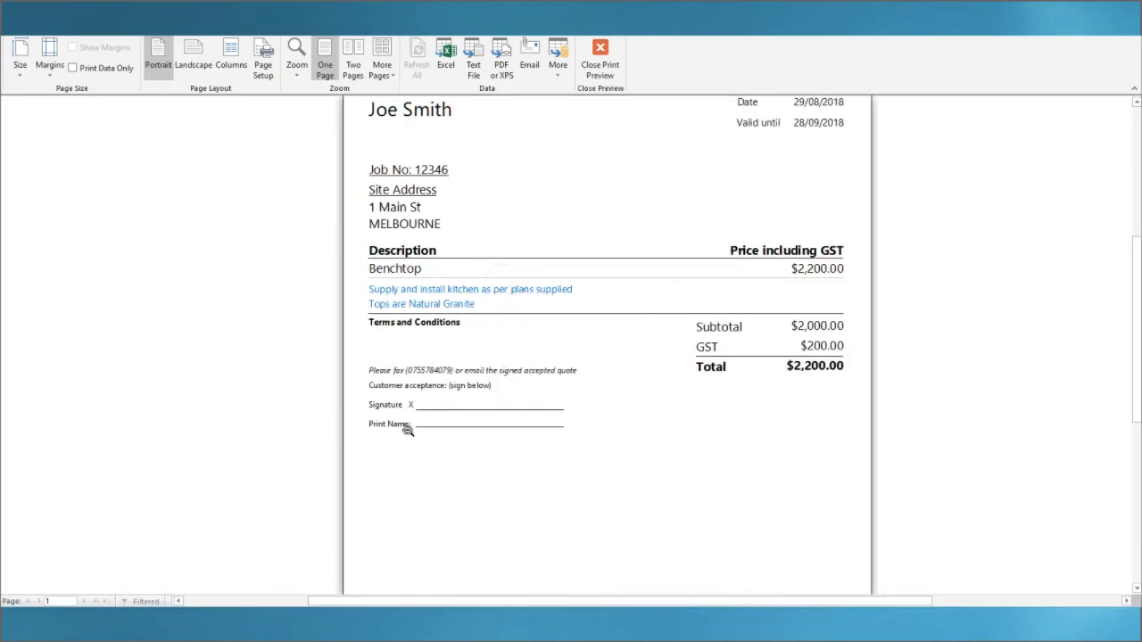
click(614, 52)
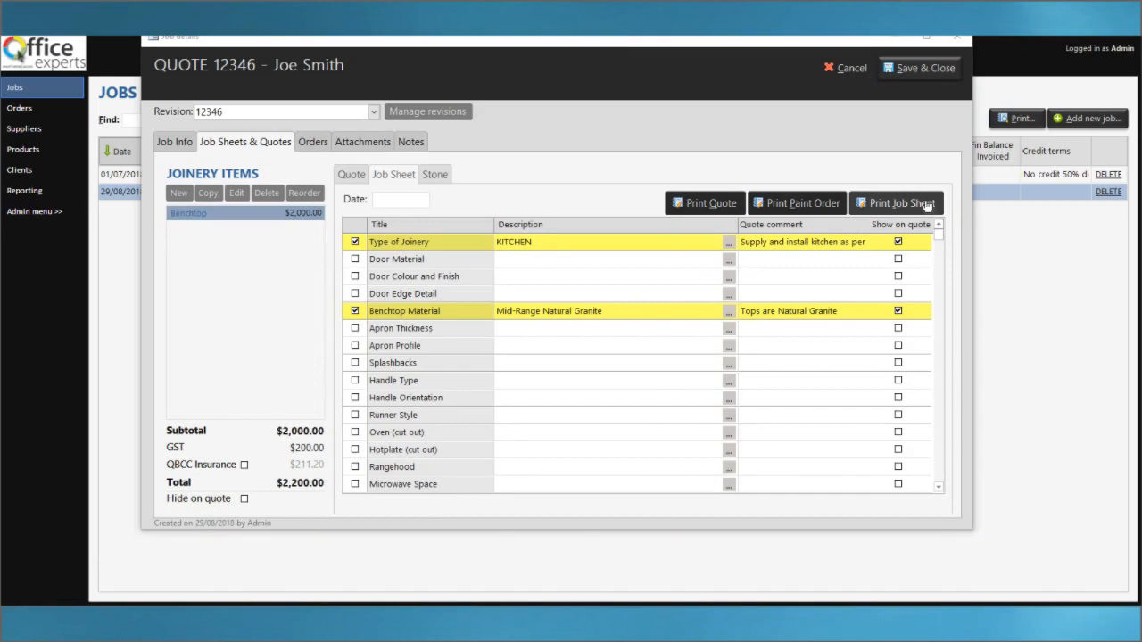
click(920, 206)
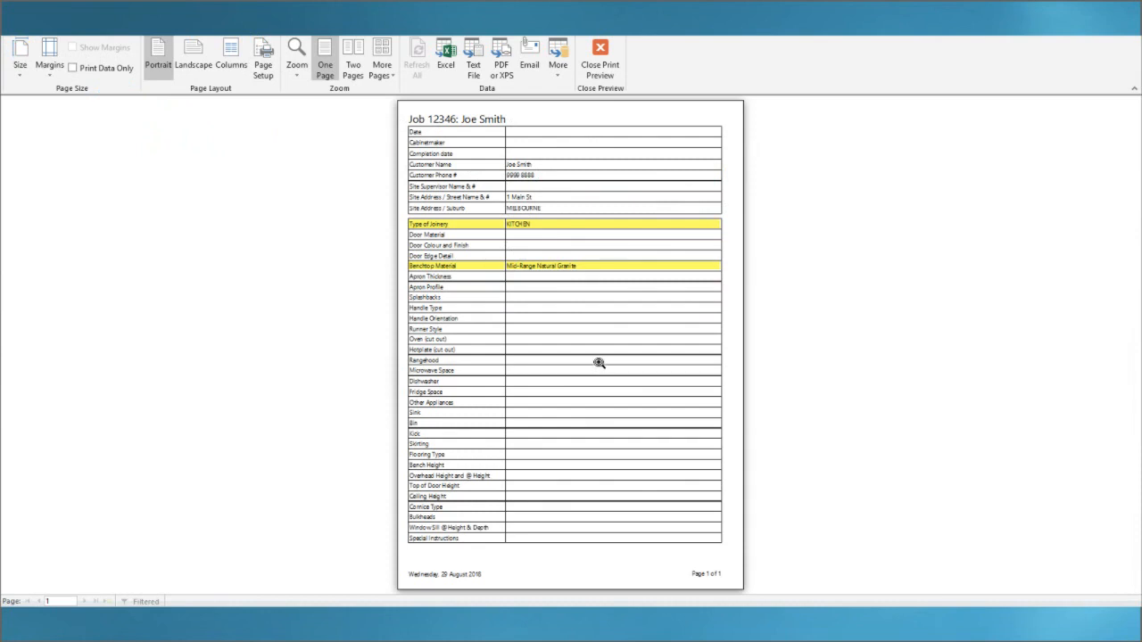
click(612, 54)
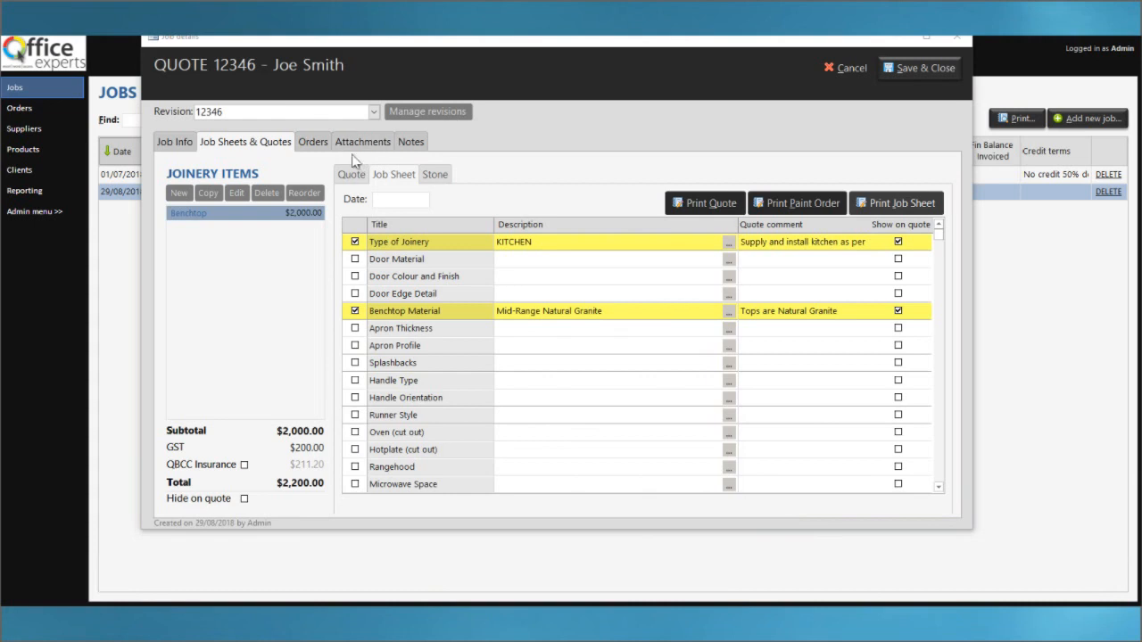
Look through the job's orders, attachments, notes and general job information, ending back at its job sheets and quotes.
click(310, 146)
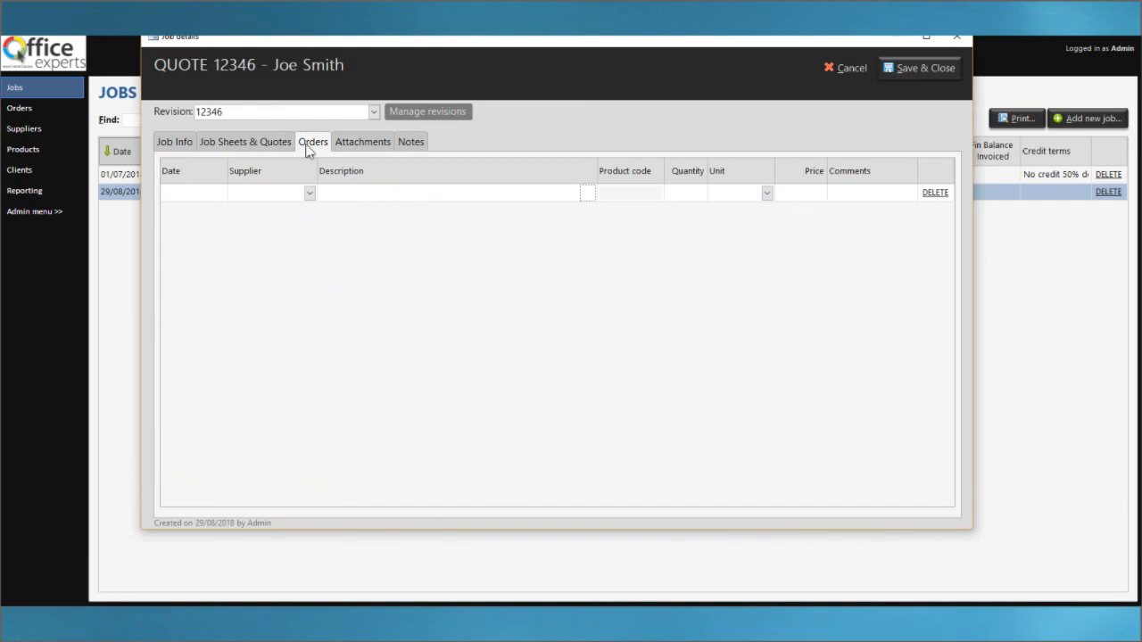
click(380, 146)
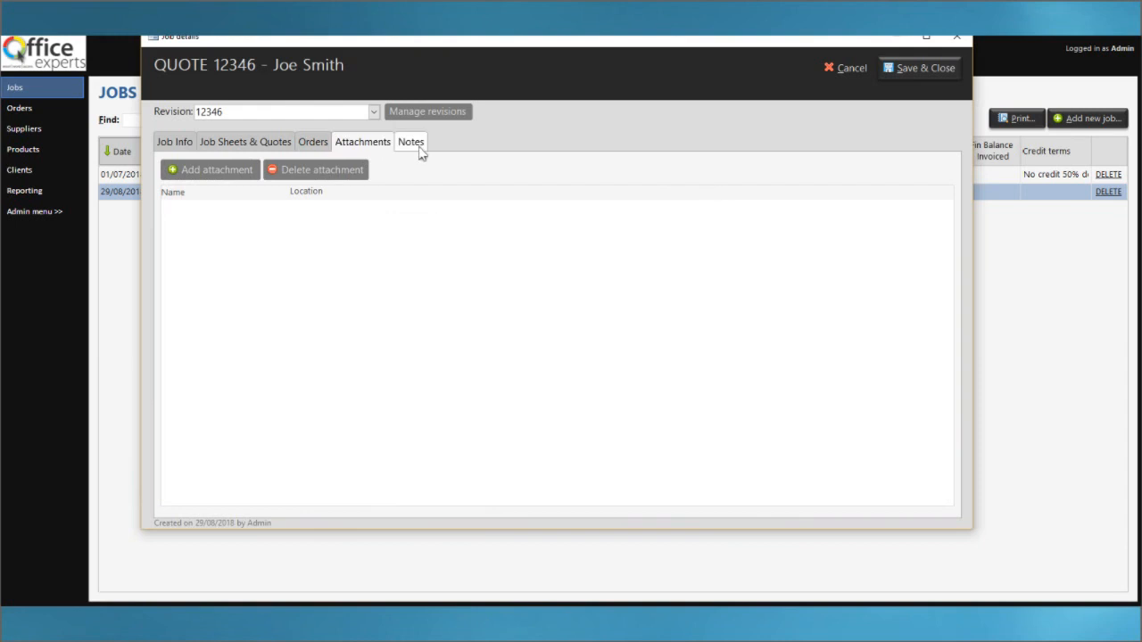
click(419, 150)
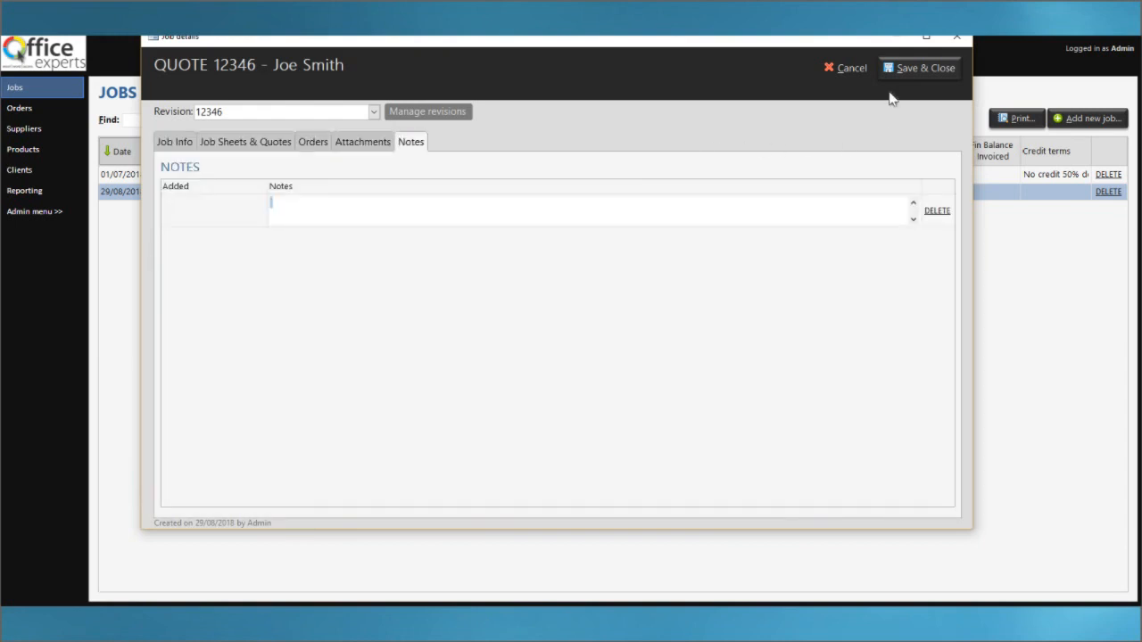
click(182, 145)
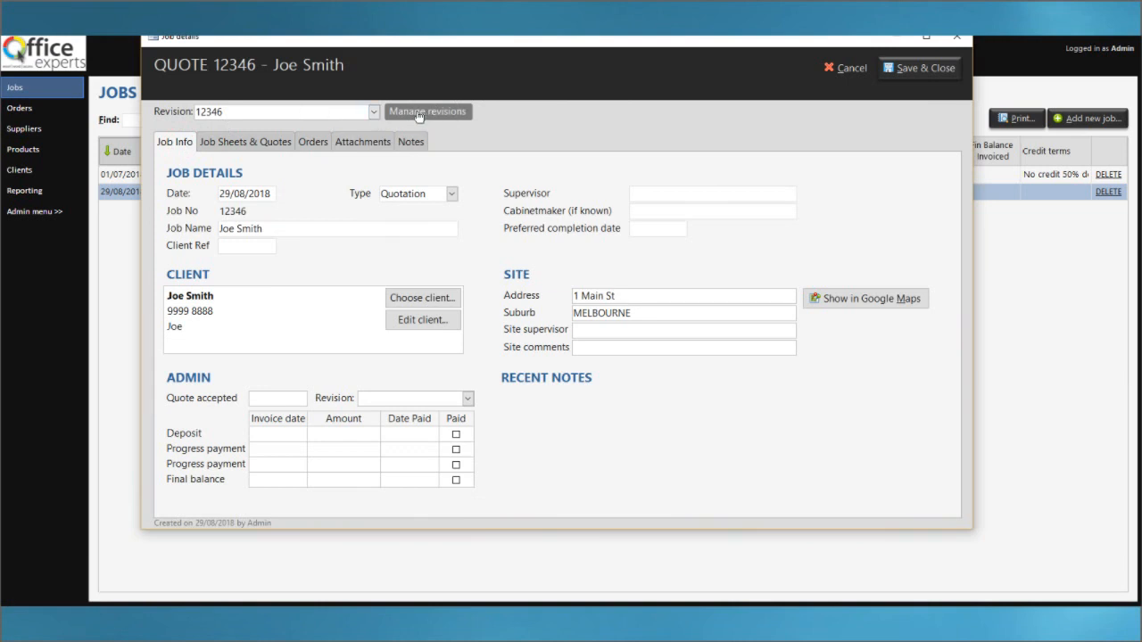
click(239, 142)
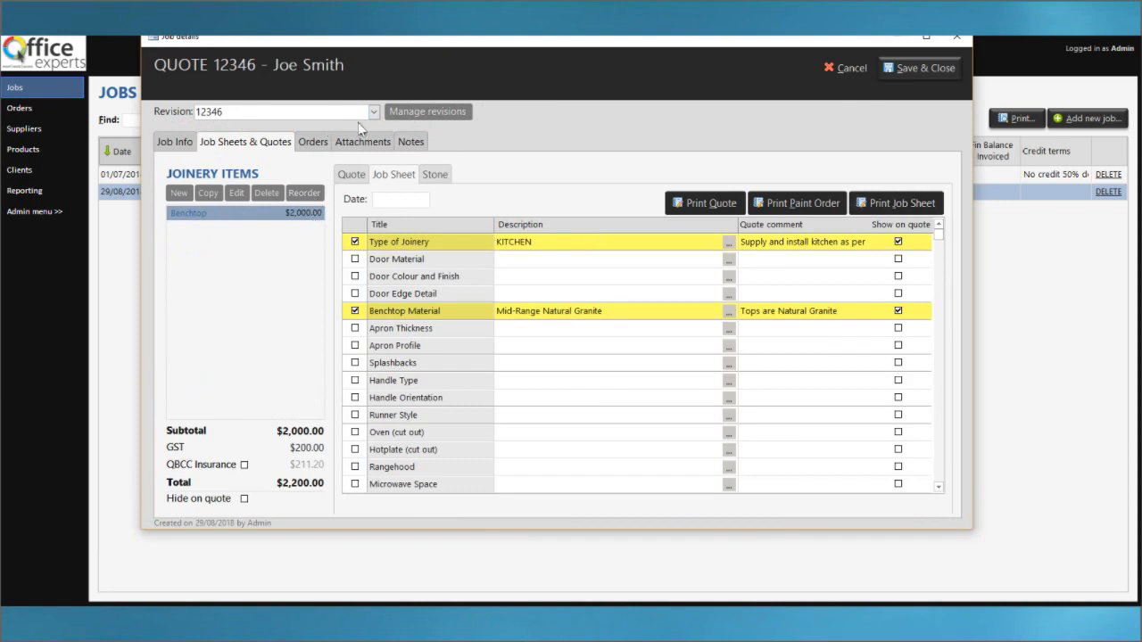
Create a new revision of the quote by copying the original one, and close the revision manager.
click(424, 114)
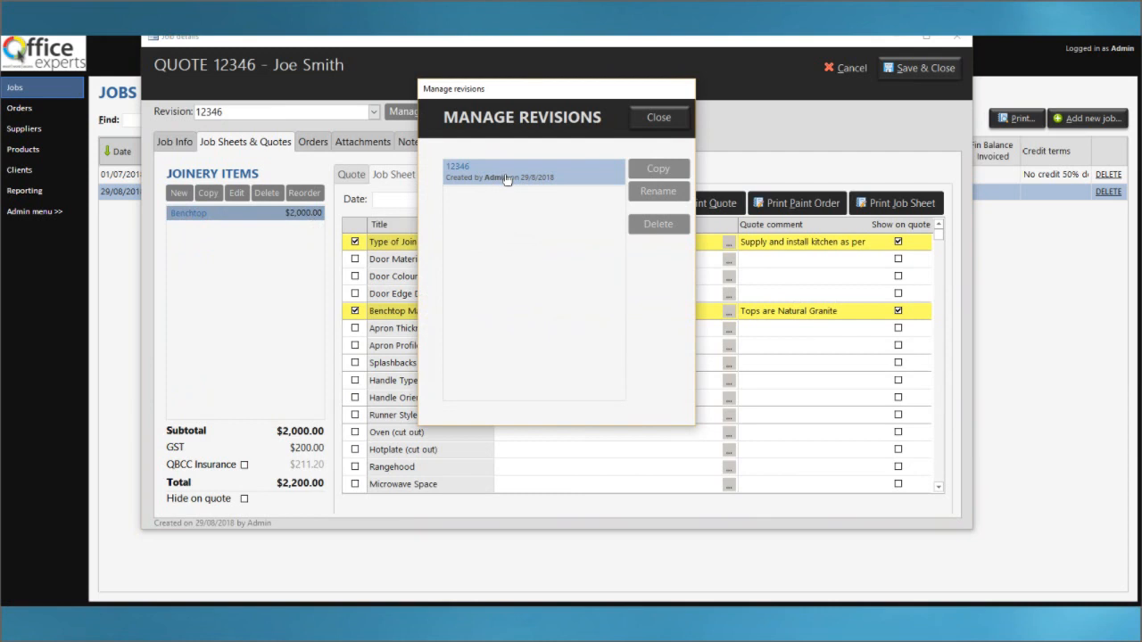
click(657, 171)
click(658, 118)
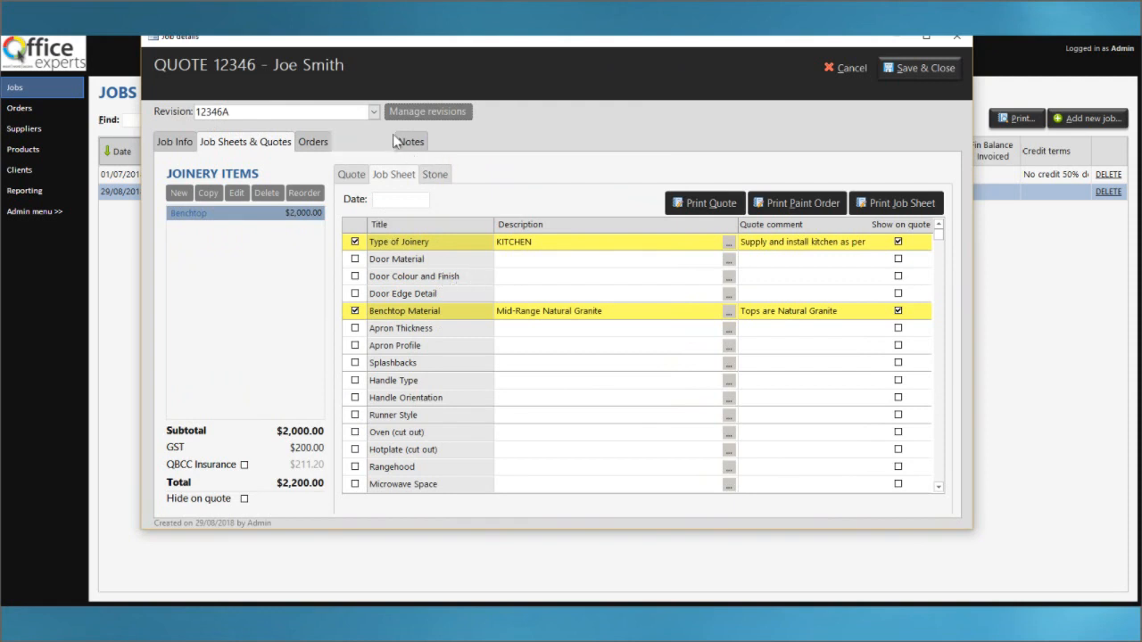
Switch the quote back to its original revision, and save and close the job.
click(375, 113)
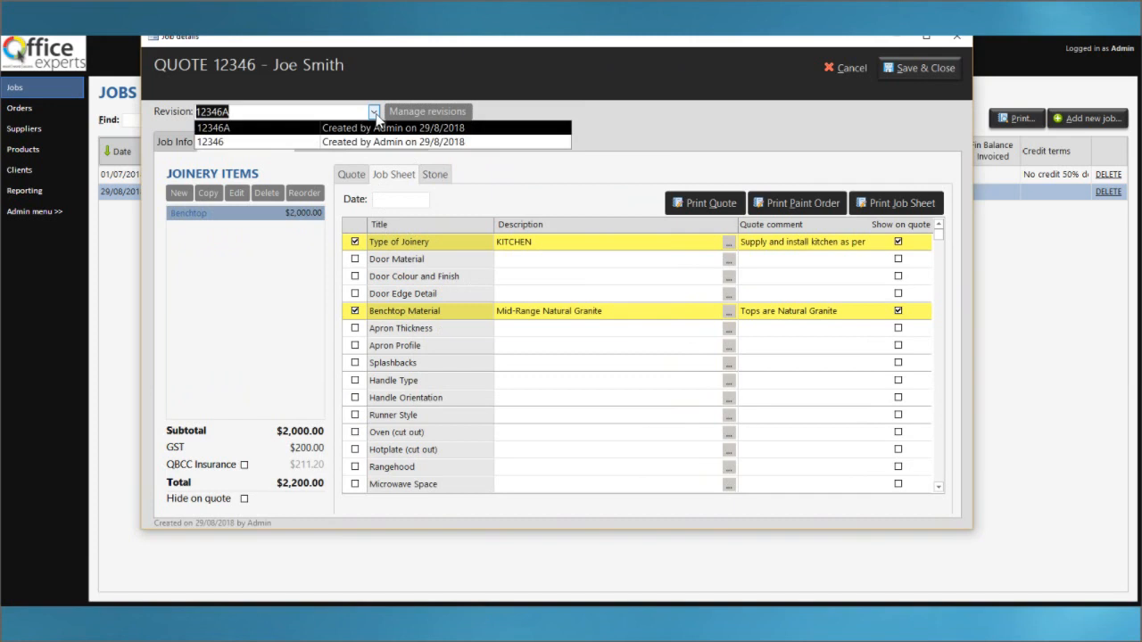
click(374, 141)
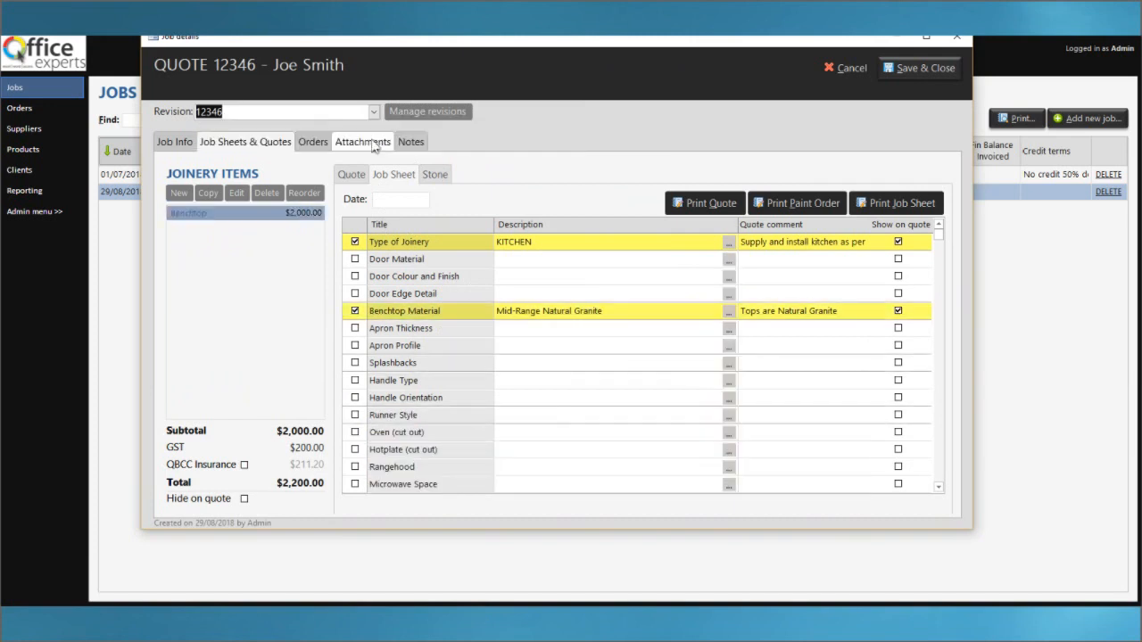
click(925, 79)
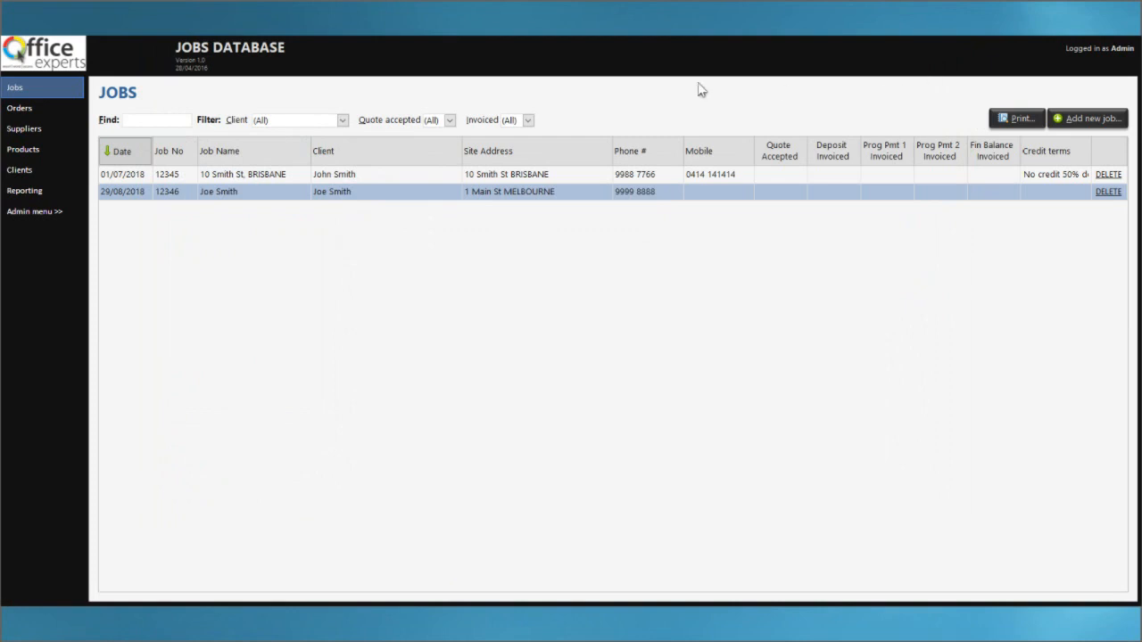
Look through the orders, suppliers, products, clients and reporting sections of the database, and return to the jobs list.
click(36, 108)
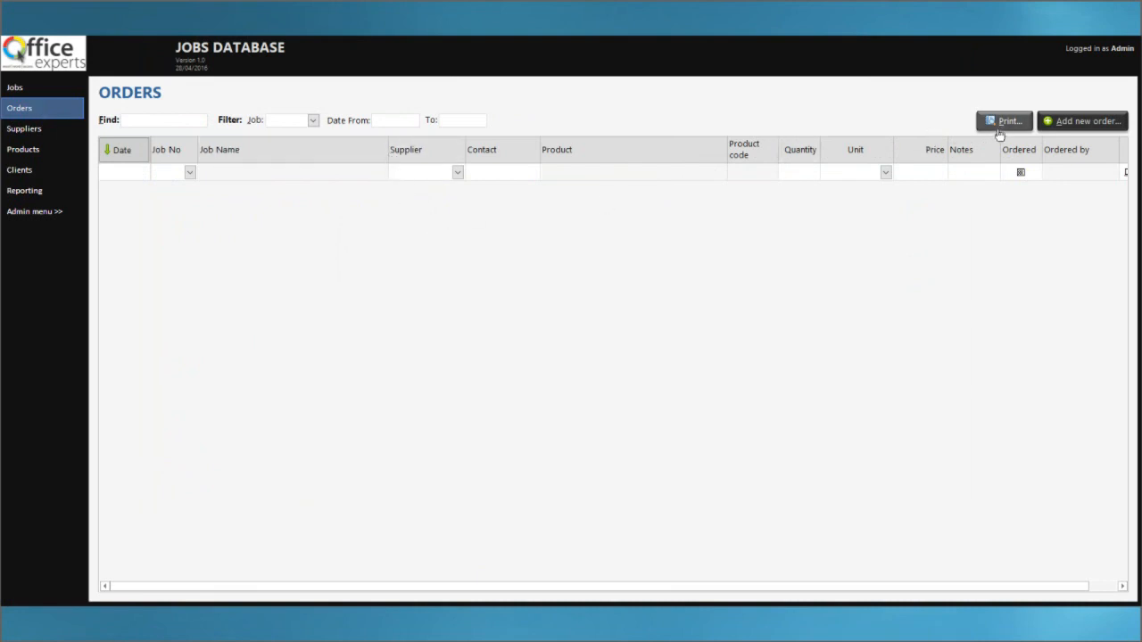
click(38, 133)
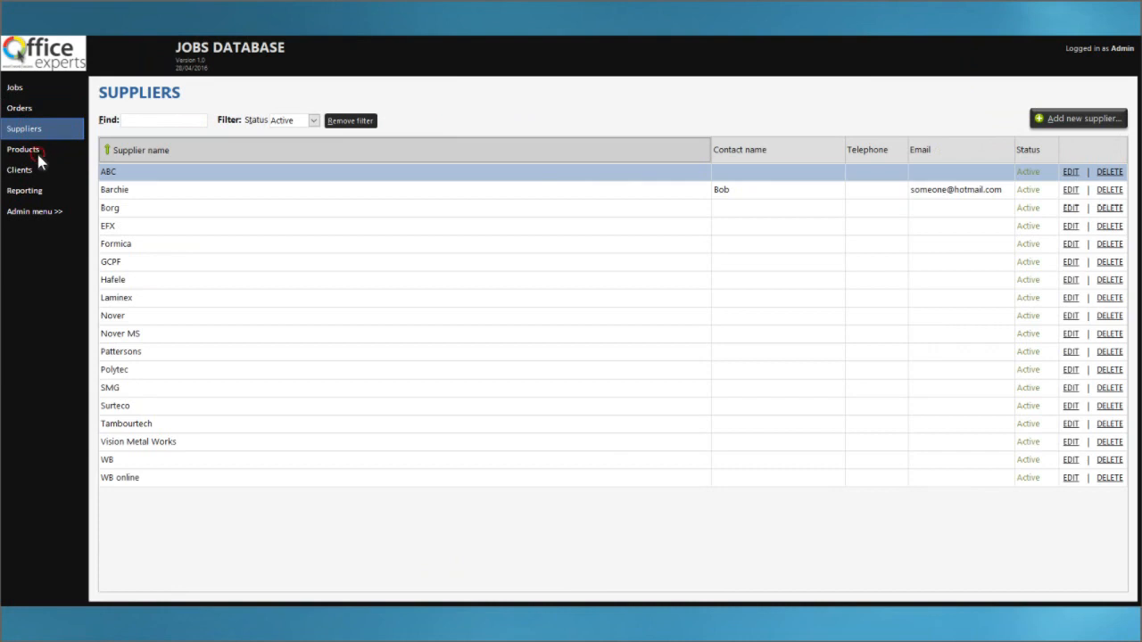
click(38, 156)
scroll(284, 473, down, 3)
scroll(284, 473, down, 3)
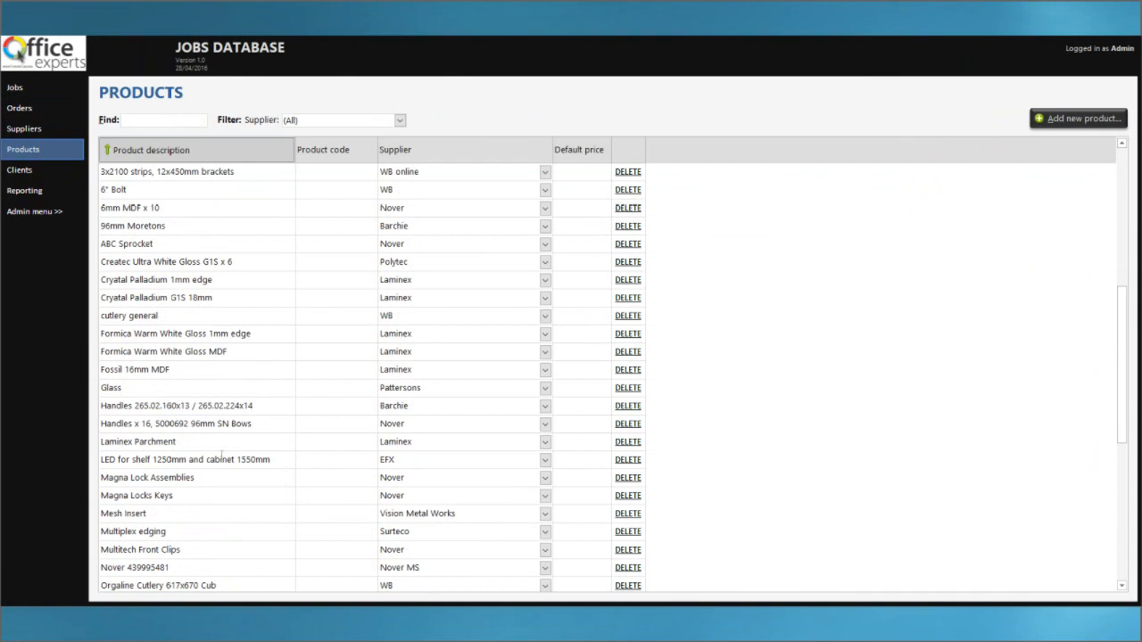
click(43, 174)
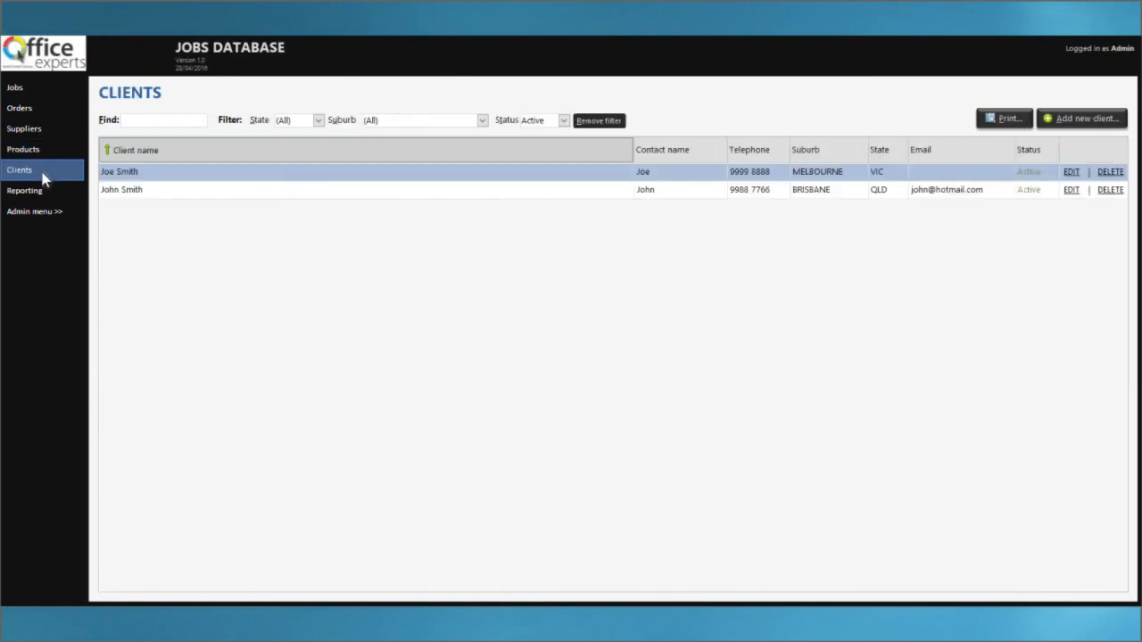
click(42, 191)
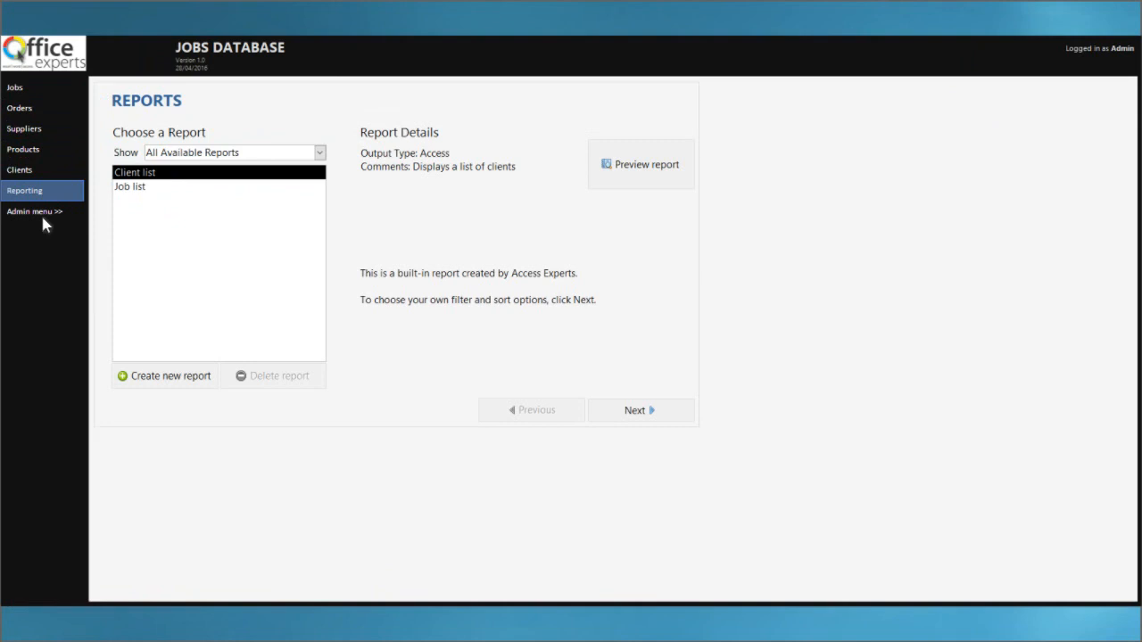
click(31, 92)
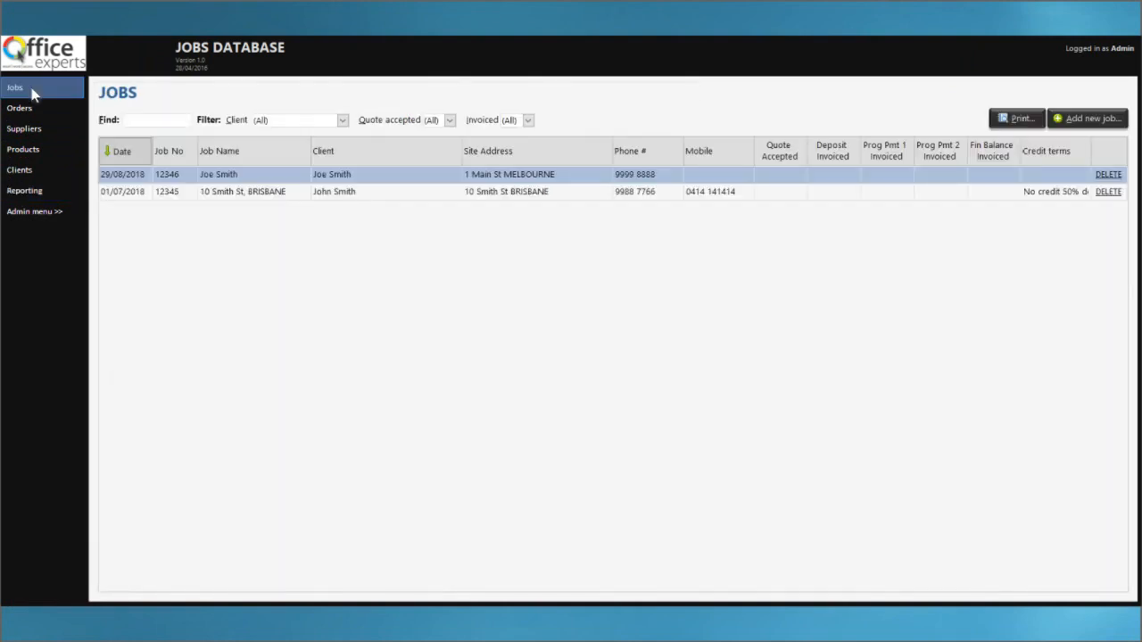